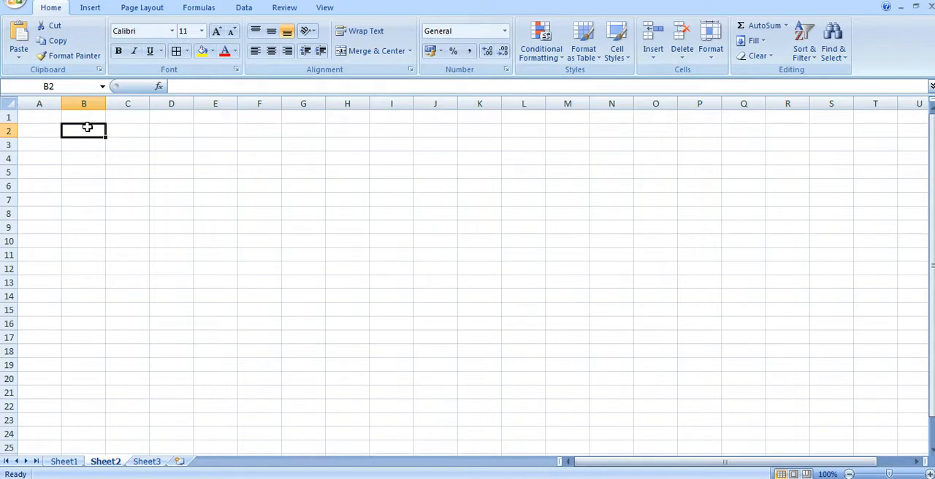
Enter the column headings A in cell B2 and B in cell C2.
{"action": "left_click", "coordinate": [88, 129]}
{"action": "left_click", "coordinate": [80, 128]}
{"action": "left_click", "coordinate": [76, 130]}
{"action": "type", "text": "A"}
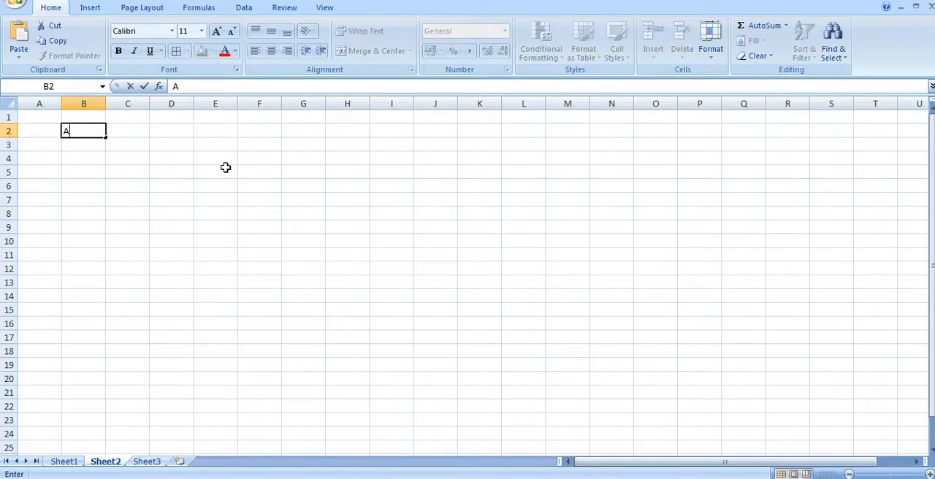
{"action": "key", "text": "Tab"}
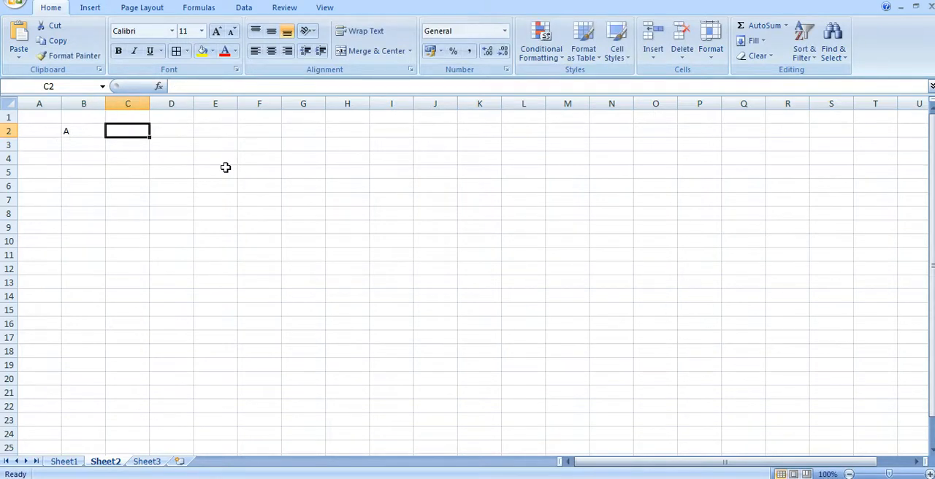
{"action": "type", "text": "B"}
{"action": "key", "text": "Tab"}
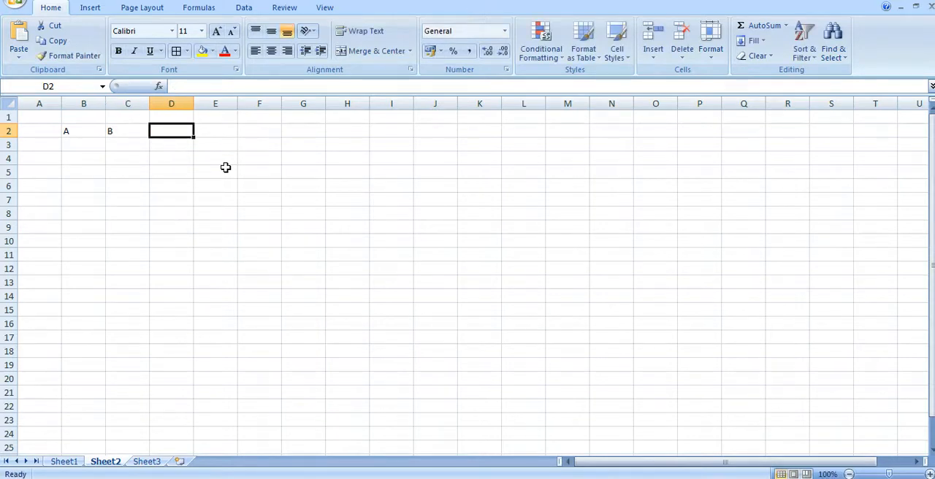
Add the headings "A + B" in cell D2 and "A - B" in cell E2.
{"action": "type", "text": "A"}
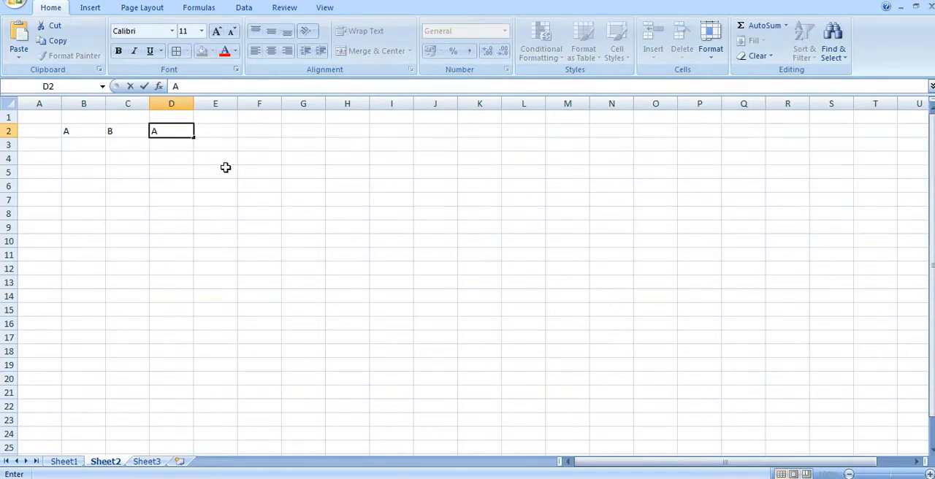
{"action": "type", "text": " + B"}
{"action": "key", "text": "Tab"}
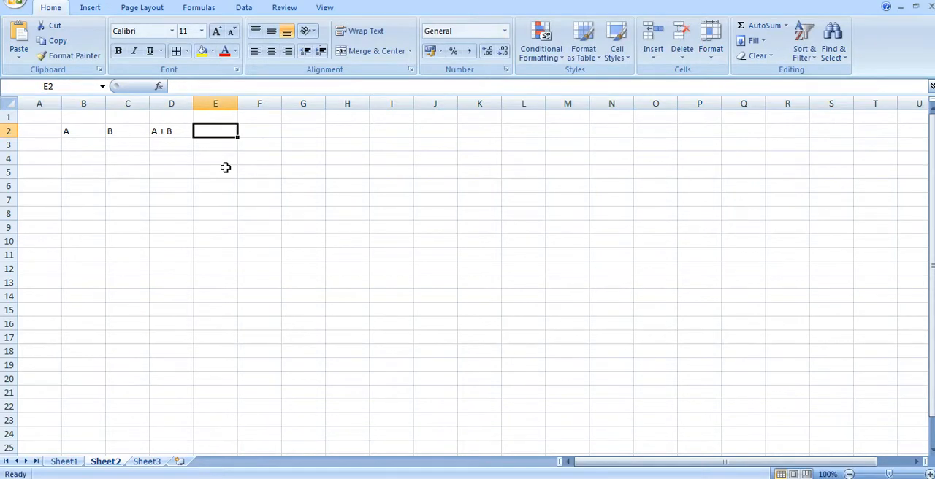
{"action": "type", "text": "A"}
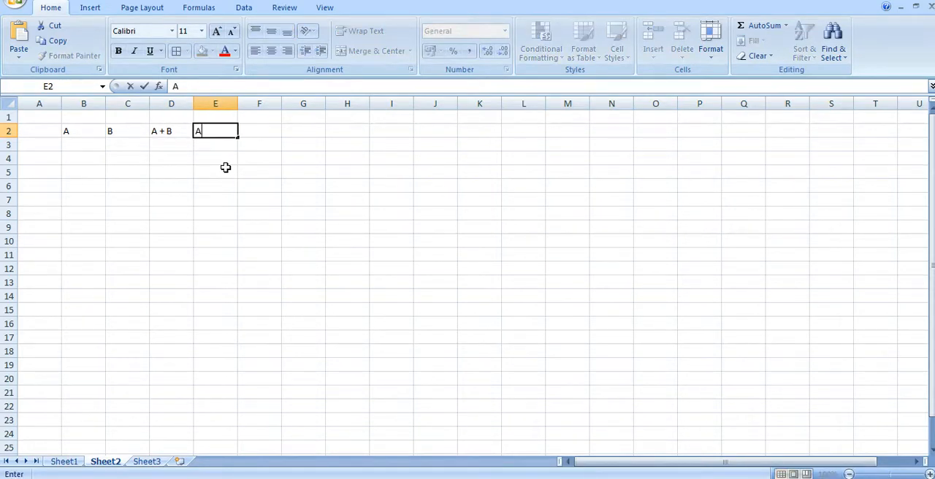
{"action": "type", "text": " - B"}
{"action": "key", "text": "Tab"}
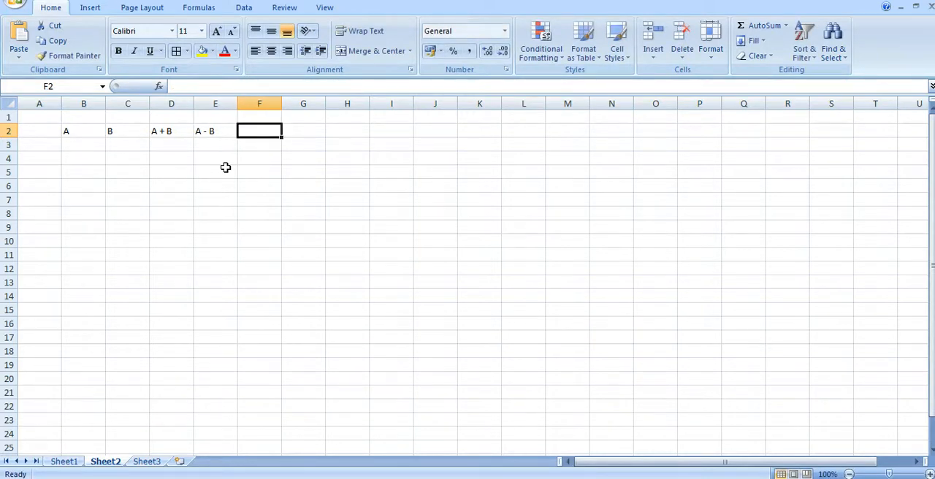
Add the headings "A * B" in cell F2 and "A / B" in cell G2.
{"action": "type", "text": "A"}
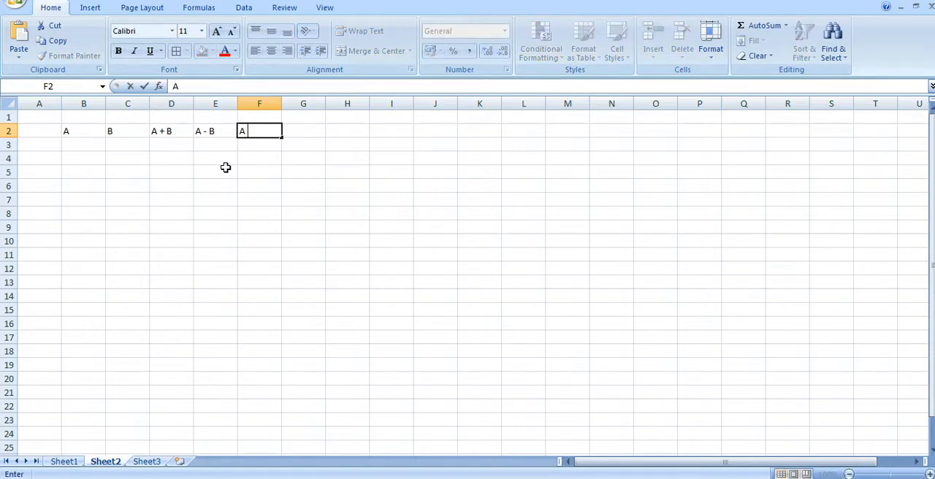
{"action": "type", "text": " * B"}
{"action": "key", "text": "Tab"}
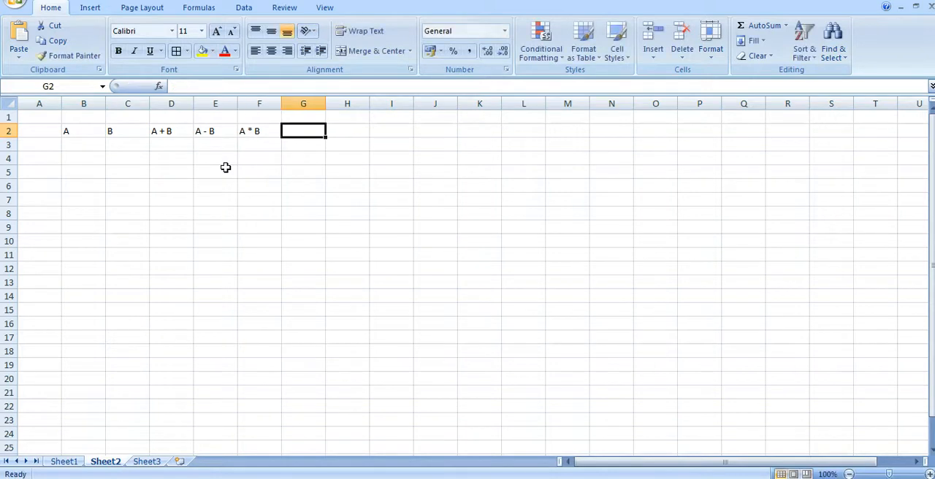
{"action": "type", "text": "A"}
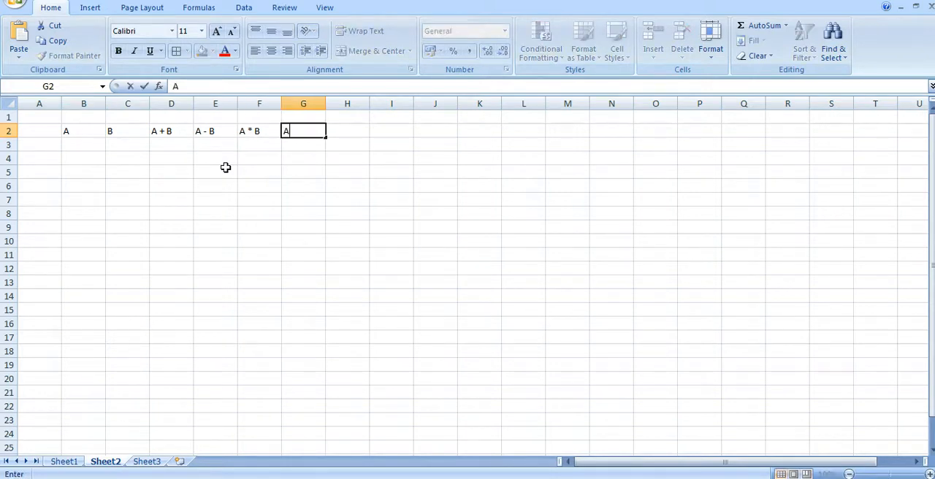
{"action": "type", "text": " / B"}
{"action": "key", "text": "Tab"}
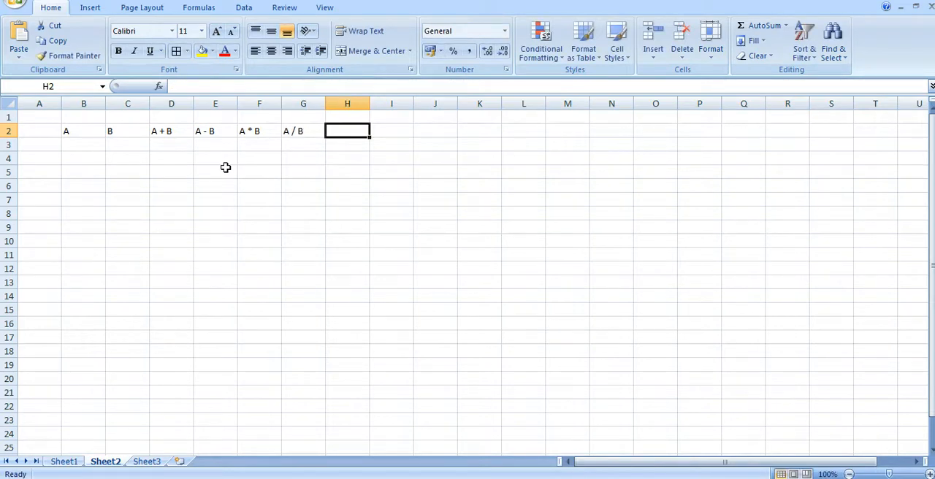
Add the power headings as plain text, A2 in cell H2 and B3 in cell I2.
{"action": "type", "text": "A"}
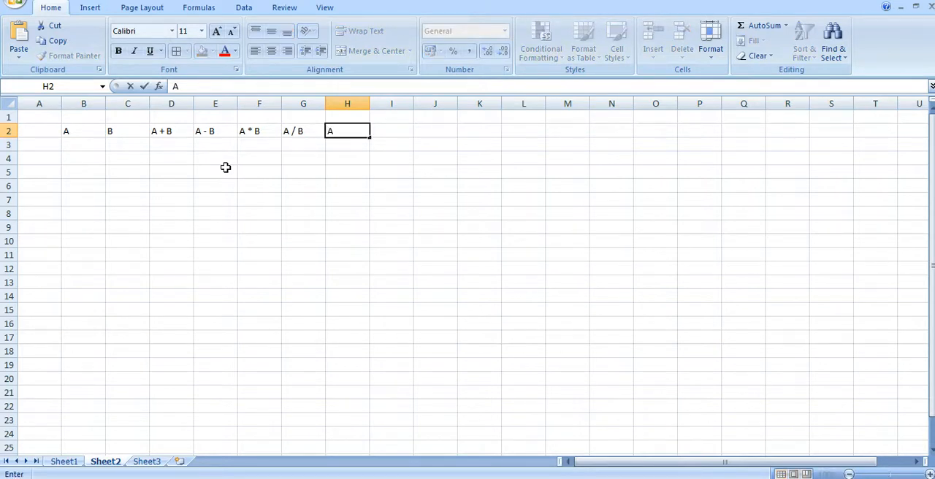
{"action": "type", "text": "2"}
{"action": "key", "text": "Tab"}
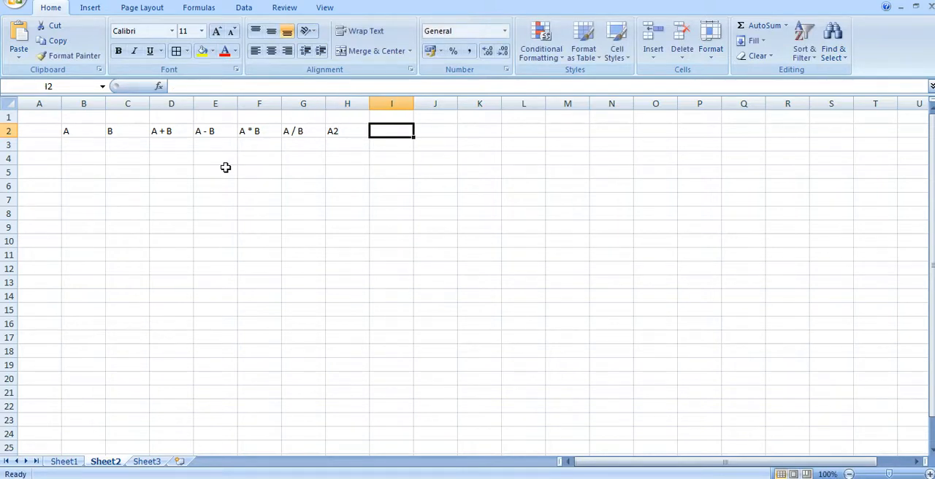
{"action": "type", "text": "B3"}
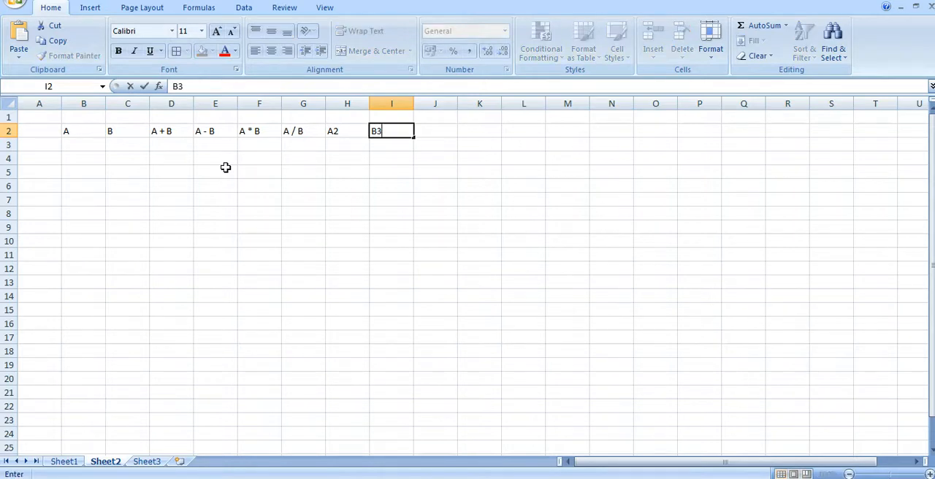
{"action": "key", "text": "Tab"}
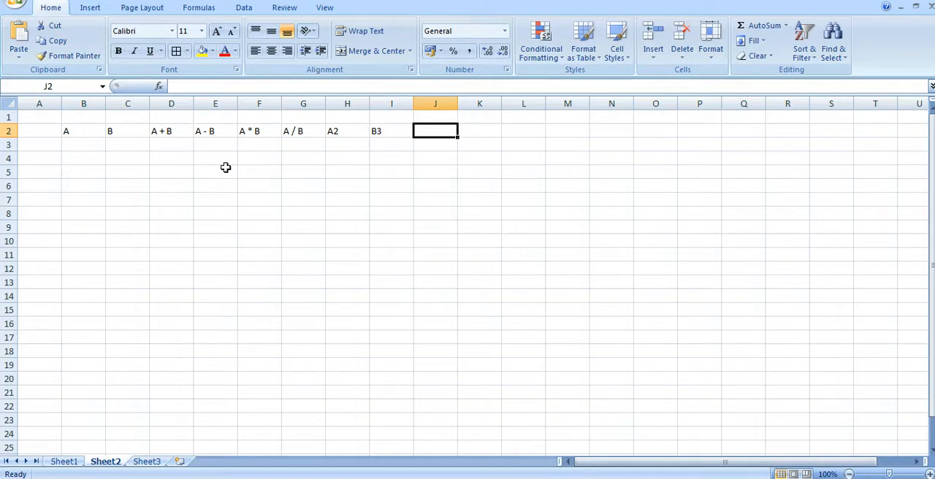
Enter the heading "((A + B)2)/3" as plain text in cell J2.
{"action": "type", "text": "((A"}
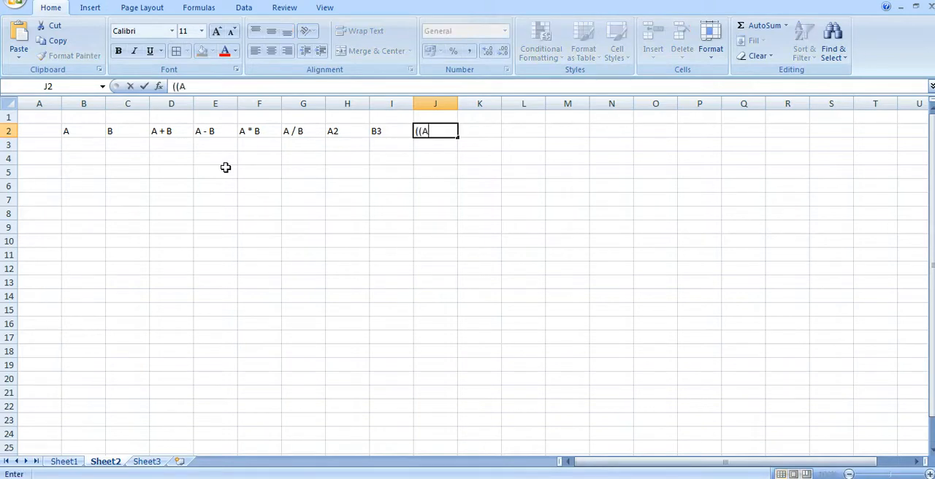
{"action": "type", "text": " + B)2)/3"}
{"action": "left_click", "coordinate": [216, 157]}
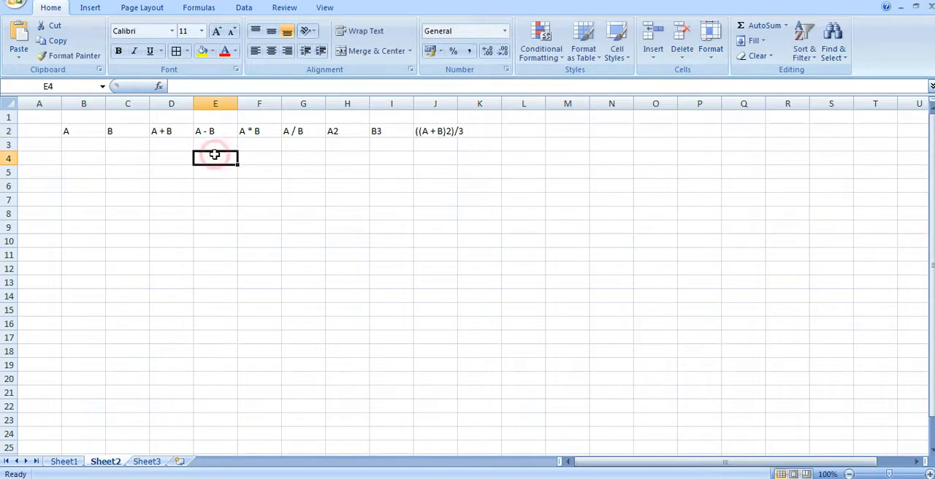
Format the 2 in the A2 heading of cell H2 as superscript.
{"action": "left_click", "coordinate": [345, 127]}
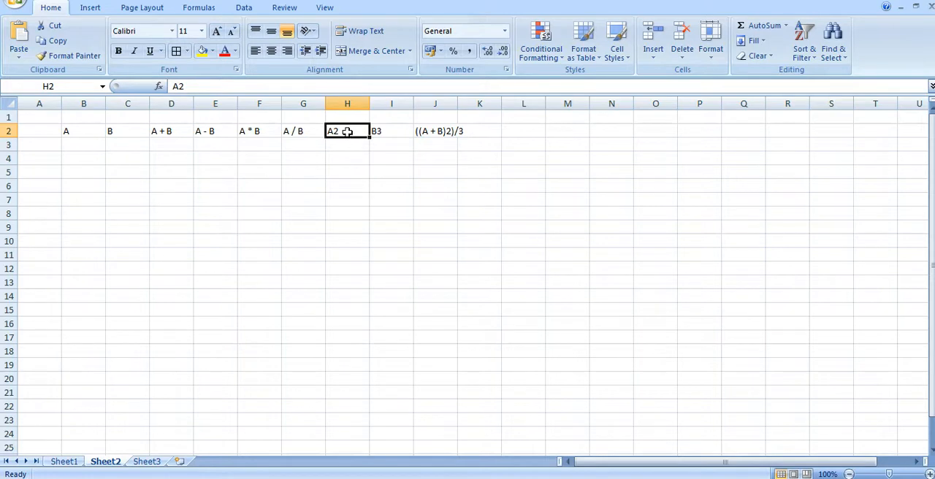
{"action": "left_click", "coordinate": [347, 132]}
{"action": "left_click", "coordinate": [177, 87]}
{"action": "left_click_drag", "start_coordinate": [181, 86], "coordinate": [207, 89]}
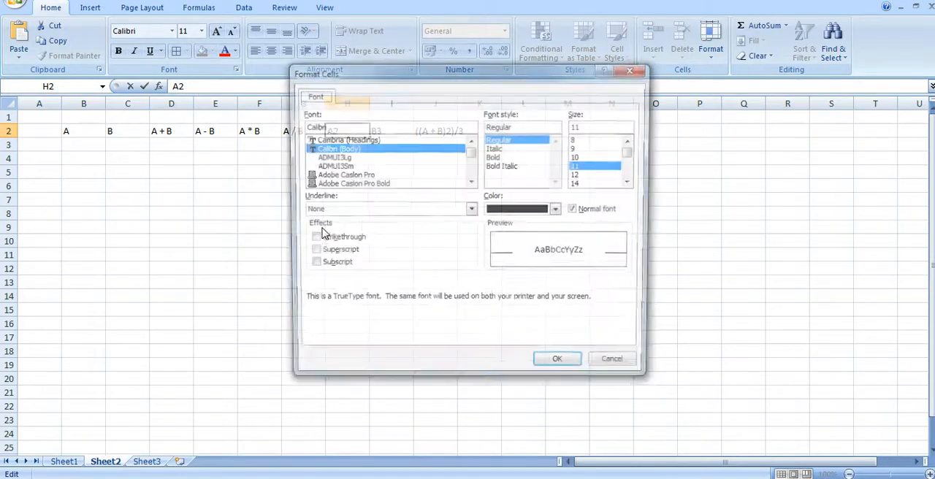
{"action": "key", "text": "ctrl+1"}
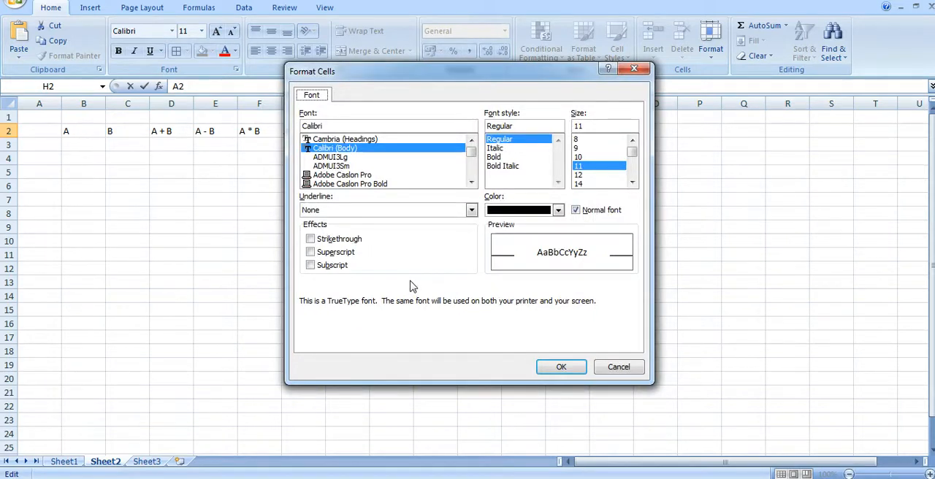
{"action": "left_click", "coordinate": [336, 254]}
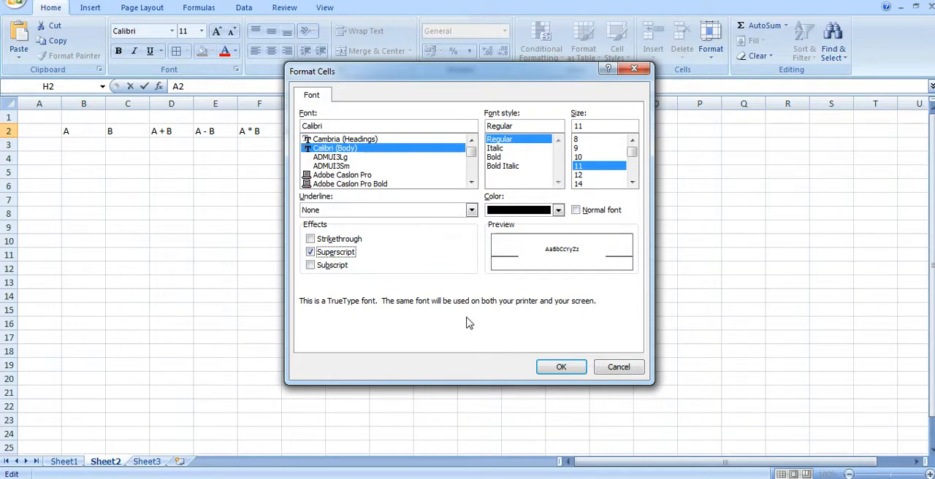
{"action": "left_click", "coordinate": [559, 367]}
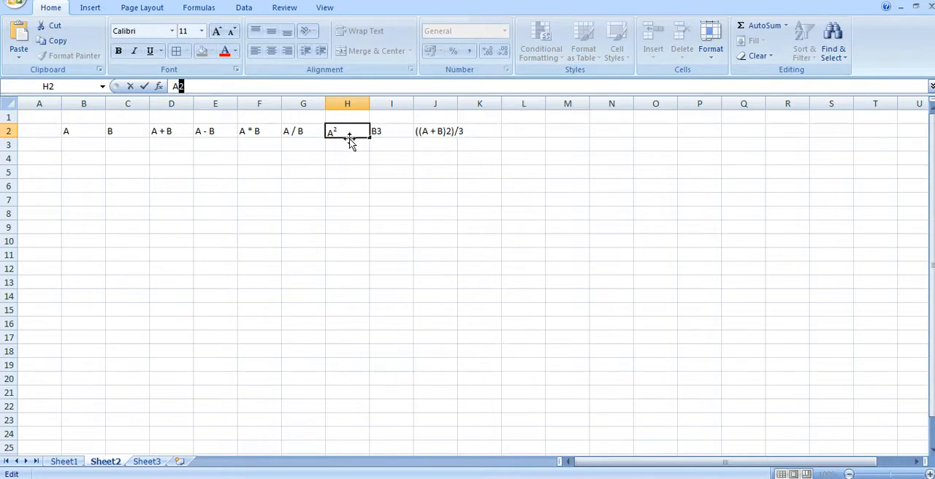
Format the 3 in the B3 heading of cell I2 as superscript.
{"action": "left_click", "coordinate": [386, 131]}
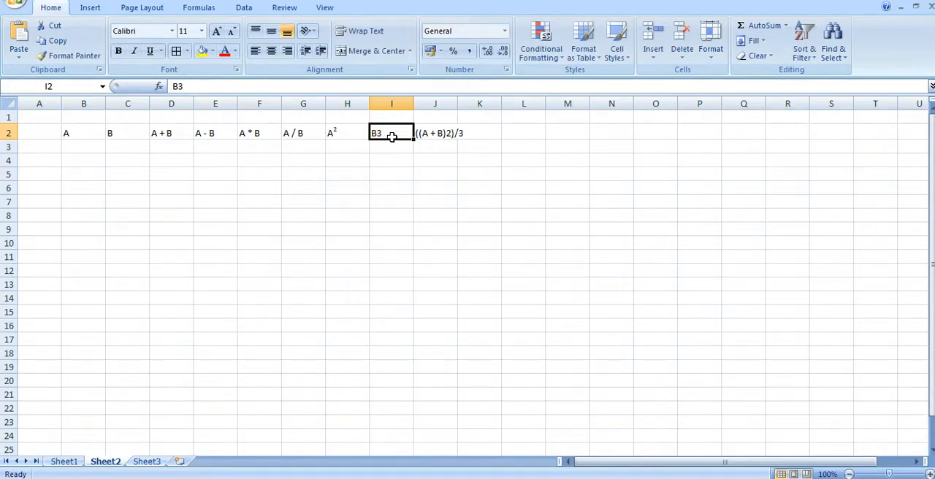
{"action": "left_click", "coordinate": [387, 133]}
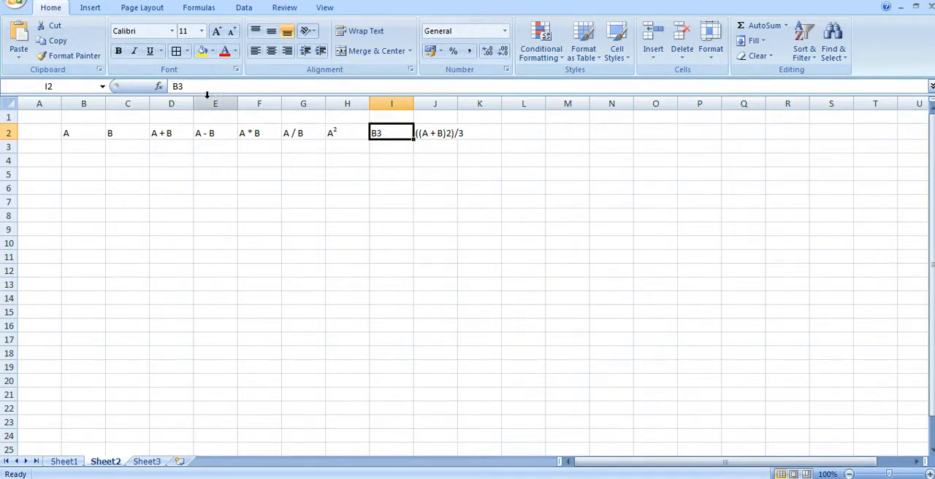
{"action": "left_click", "coordinate": [179, 86]}
{"action": "left_click_drag", "start_coordinate": [179, 86], "coordinate": [201, 86]}
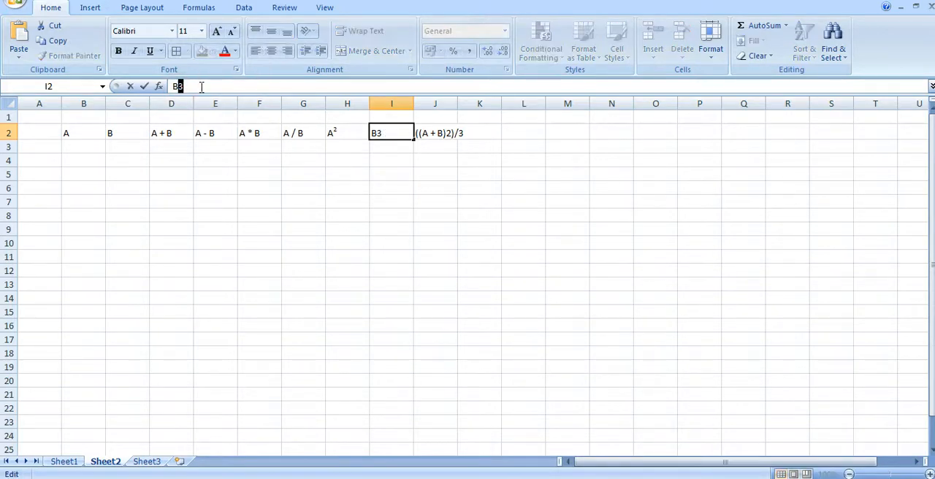
{"action": "key", "text": "ctrl+1"}
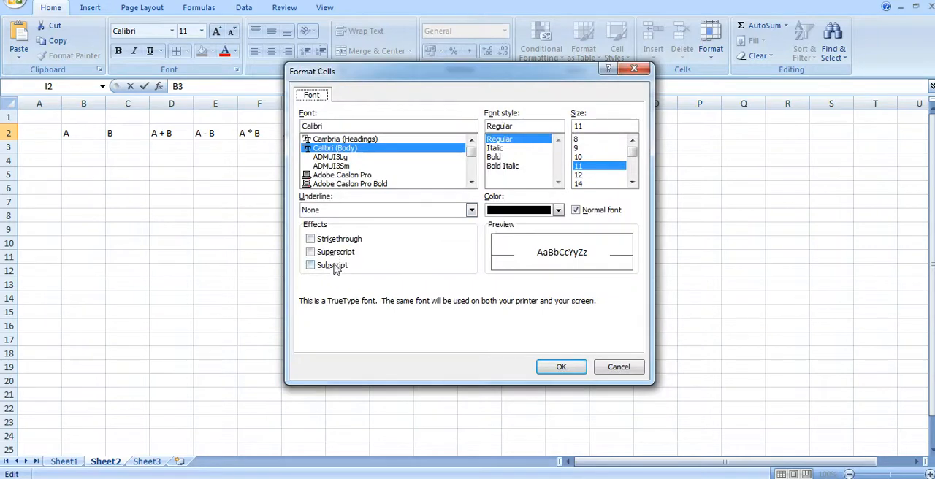
{"action": "left_click", "coordinate": [320, 252]}
{"action": "left_click", "coordinate": [561, 367]}
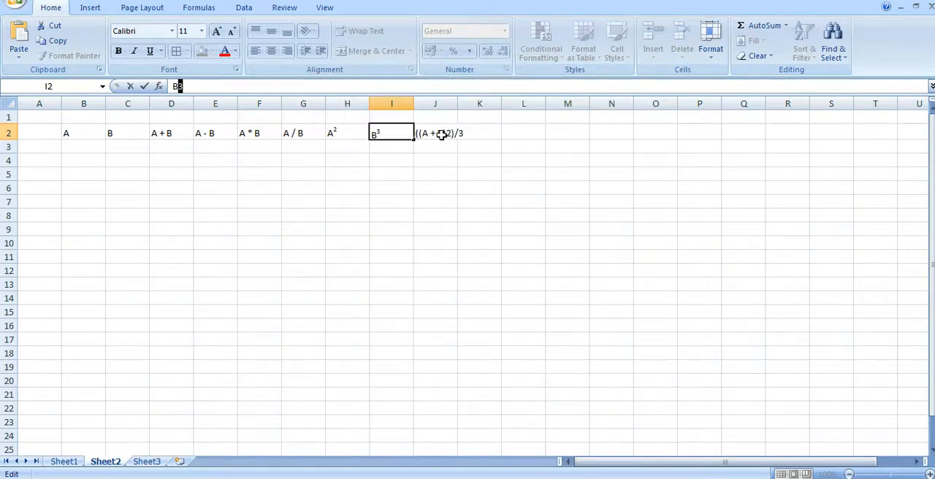
Format only the 2 in cell J2's heading ((A + B)2)/3 as superscript.
{"action": "left_click", "coordinate": [440, 141]}
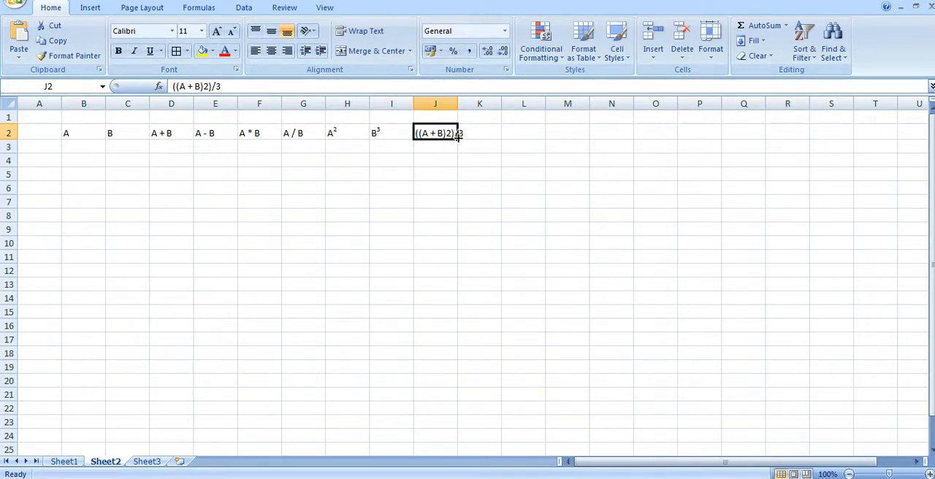
{"action": "left_click", "coordinate": [206, 86]}
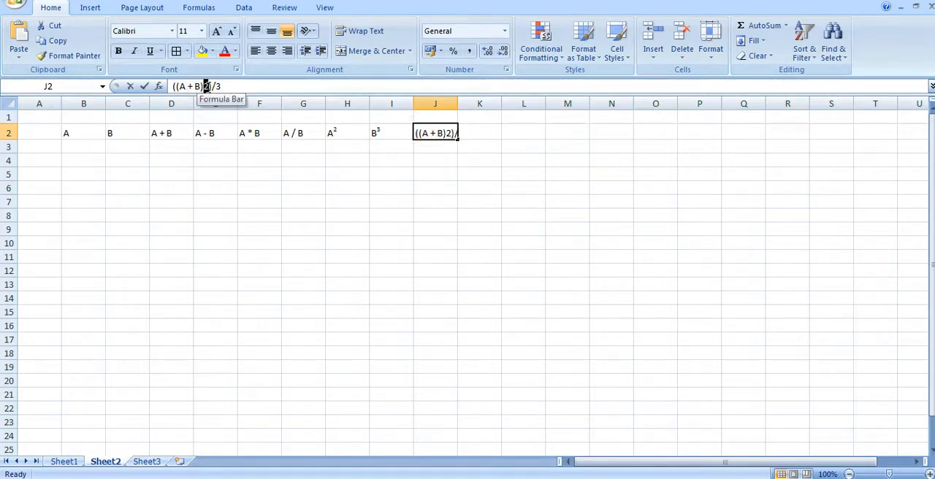
{"action": "key", "text": "ctrl+1"}
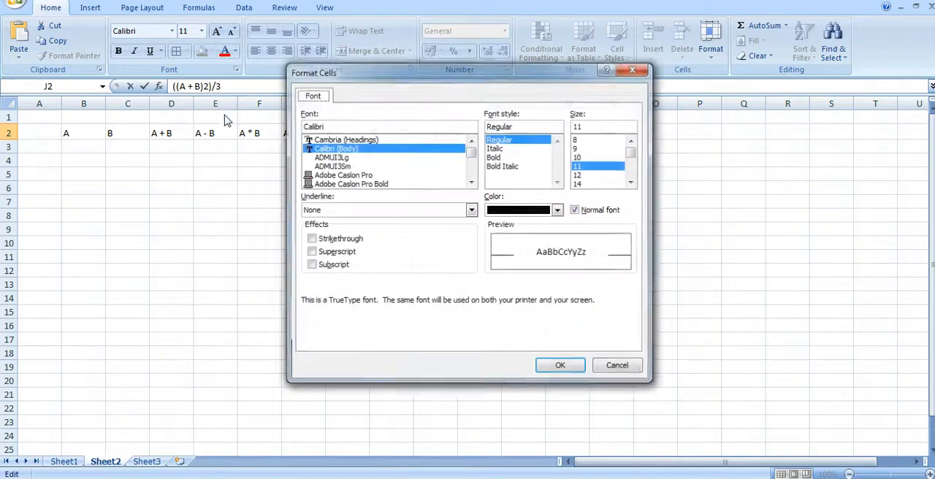
{"action": "left_click", "coordinate": [328, 252]}
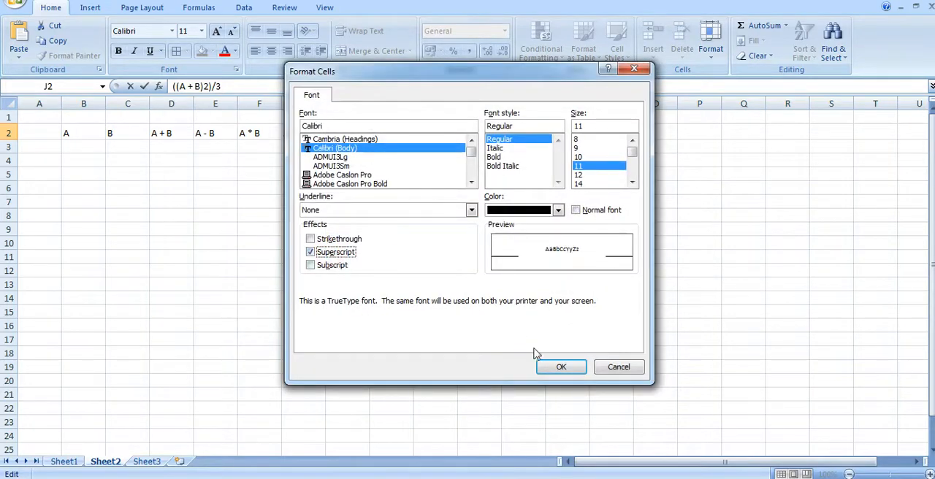
{"action": "left_click", "coordinate": [561, 367]}
{"action": "left_click", "coordinate": [216, 218]}
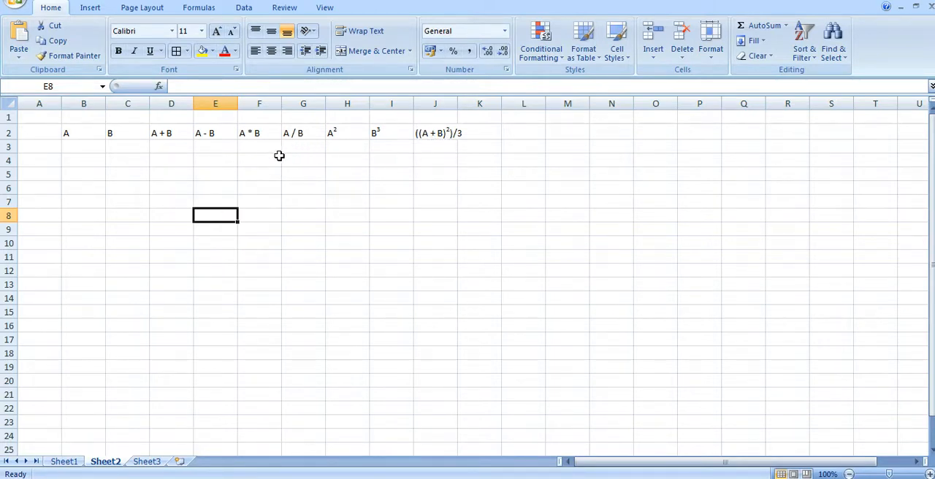
Enter the A values 21, 36, 27, 22, 16, 25, 21, 23 and 12 down cells B3 to B11.
{"action": "left_click", "coordinate": [87, 146]}
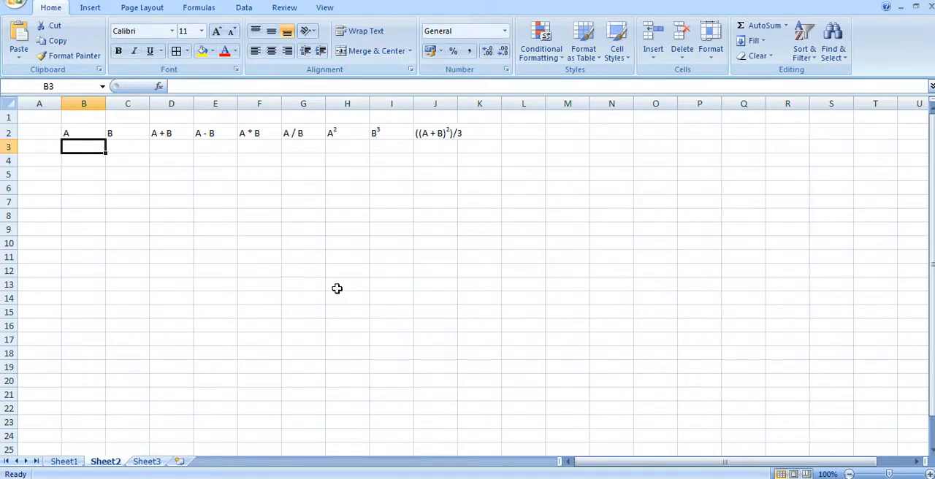
{"action": "type", "text": "21"}
{"action": "key", "text": "Return"}
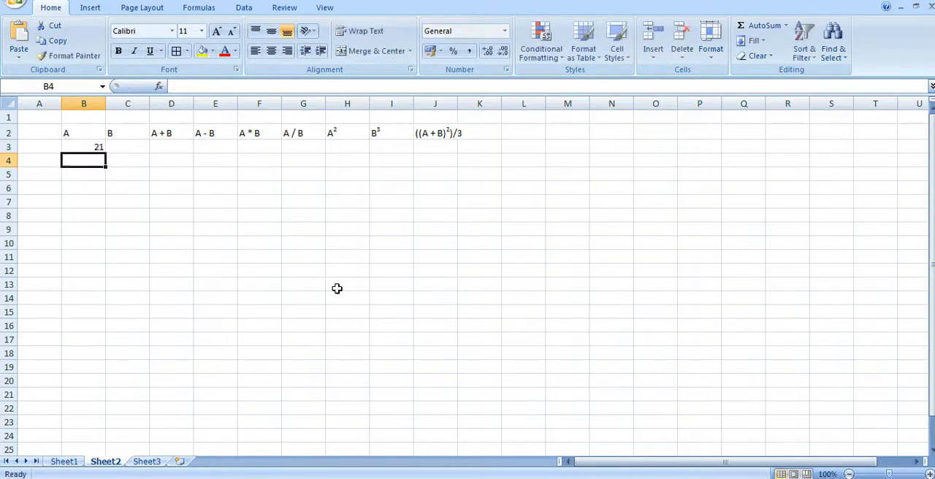
{"action": "type", "text": "36"}
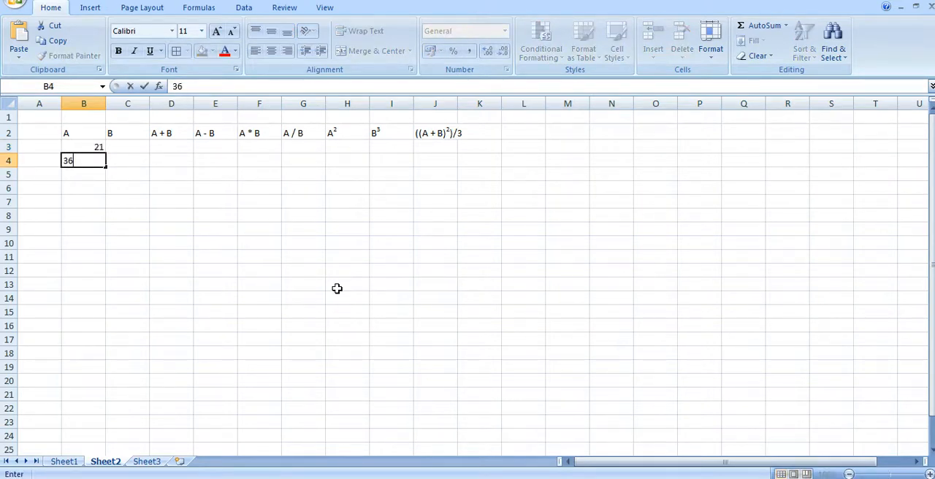
{"action": "key", "text": "Return"}
{"action": "type", "text": "27"}
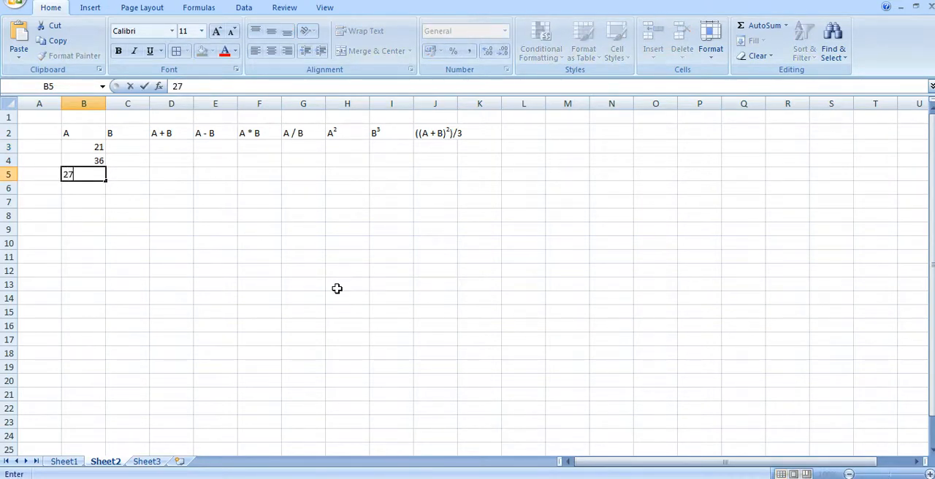
{"action": "key", "text": "Return"}
{"action": "type", "text": "22"}
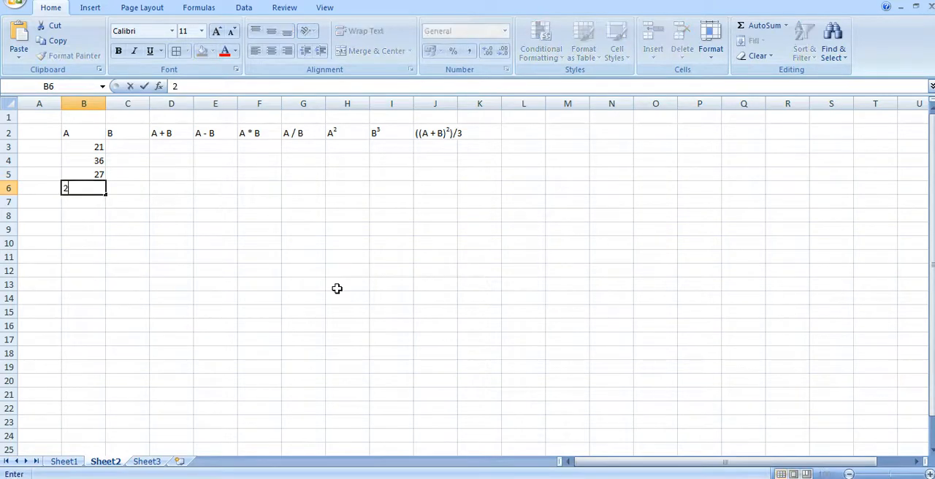
{"action": "key", "text": "Return"}
{"action": "type", "text": "16"}
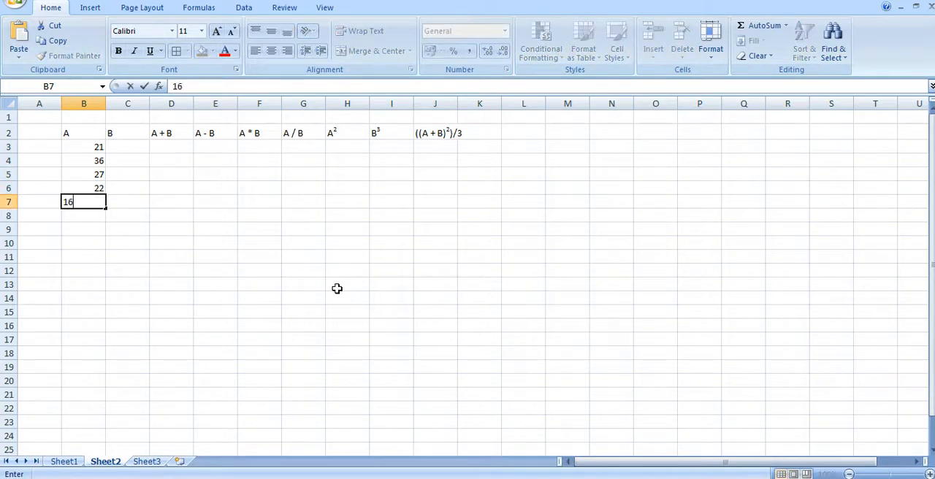
{"action": "key", "text": "Return"}
{"action": "type", "text": "25"}
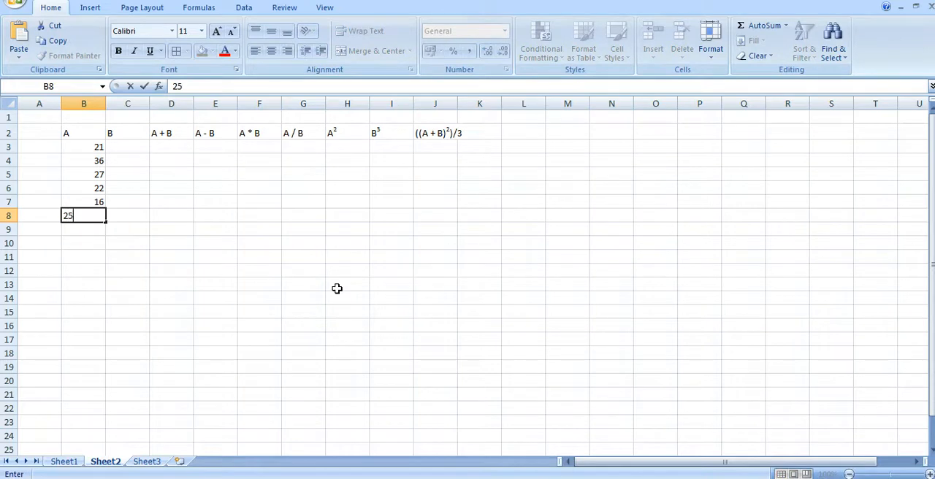
{"action": "key", "text": "Return"}
{"action": "type", "text": "21"}
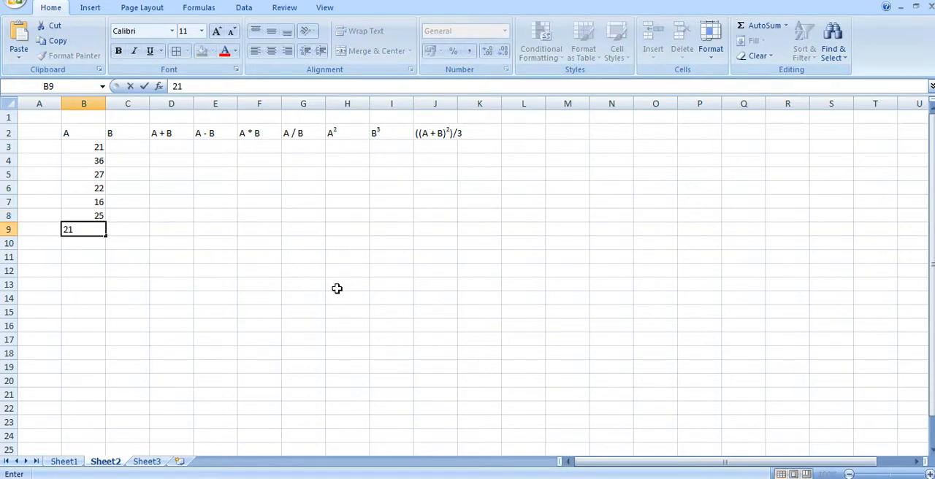
{"action": "key", "text": "Return"}
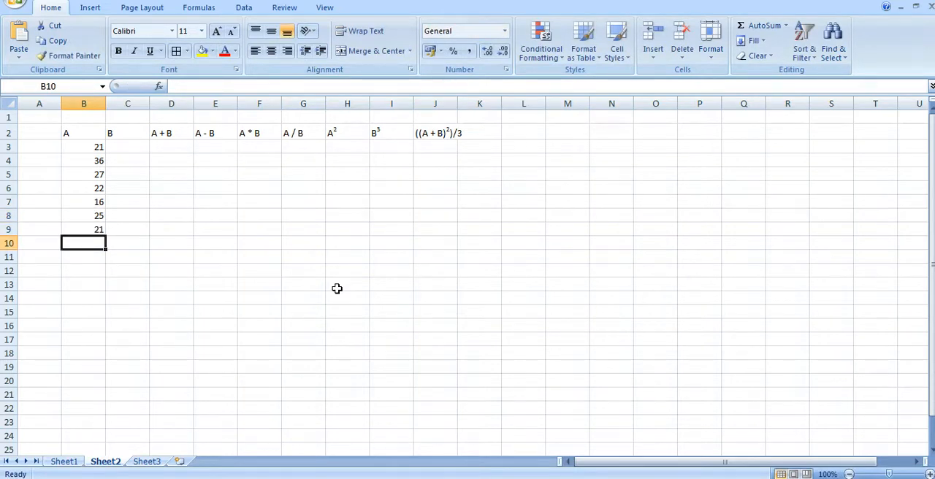
{"action": "type", "text": "23"}
{"action": "key", "text": "Return"}
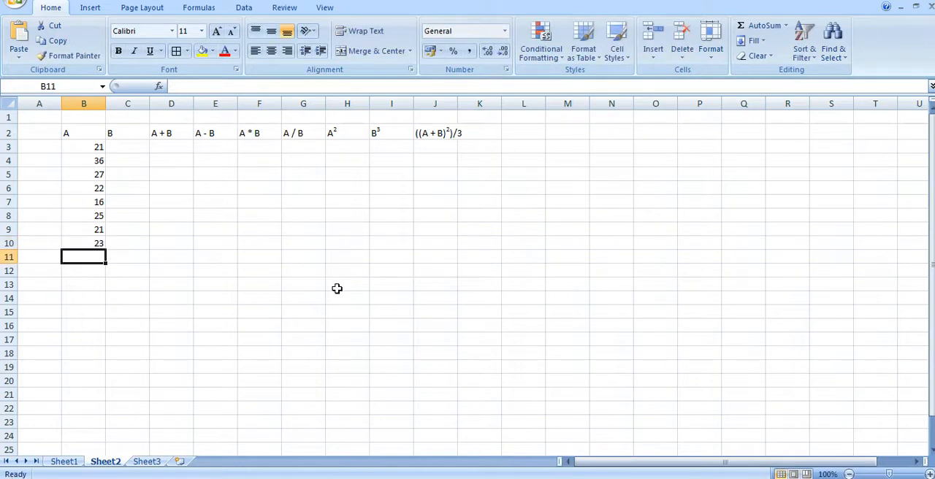
{"action": "type", "text": "12"}
{"action": "key", "text": "Tab"}
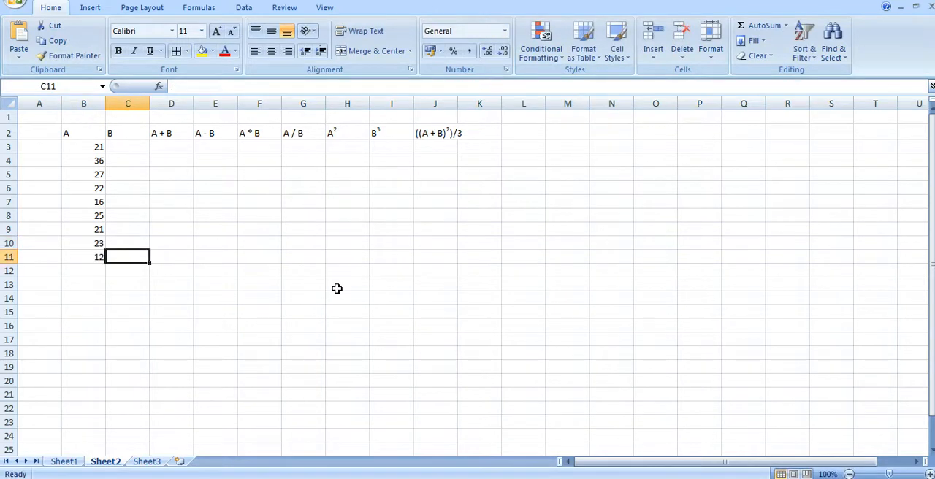
Enter the B values 22, 13, 14, 20, 17, 24, 19, 12 and 15 down cells C3 to C11.
{"action": "key", "text": "Up"}
{"action": "key", "text": "Up"}
{"action": "key", "text": "Up"}
{"action": "key", "text": "Up"}
{"action": "key", "text": "Up"}
{"action": "key", "text": "Up"}
{"action": "key", "text": "Up"}
{"action": "key", "text": "Up"}
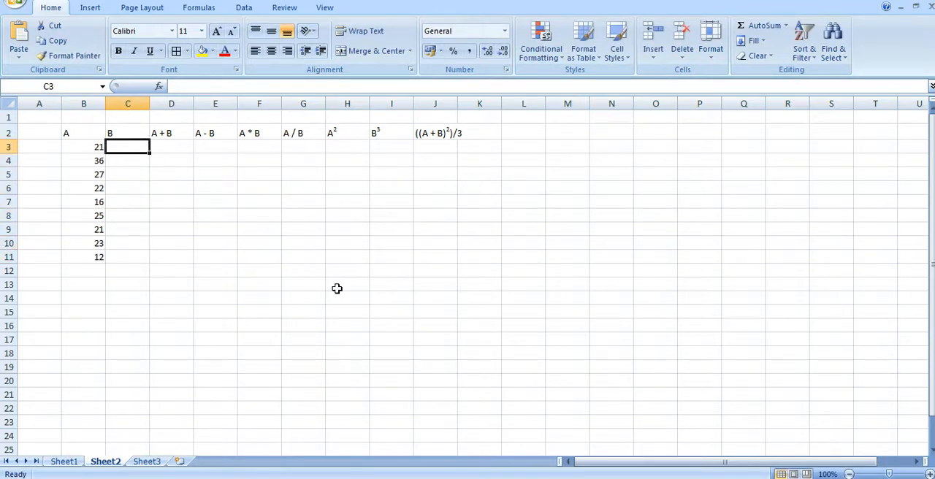
{"action": "type", "text": "22"}
{"action": "key", "text": "Return"}
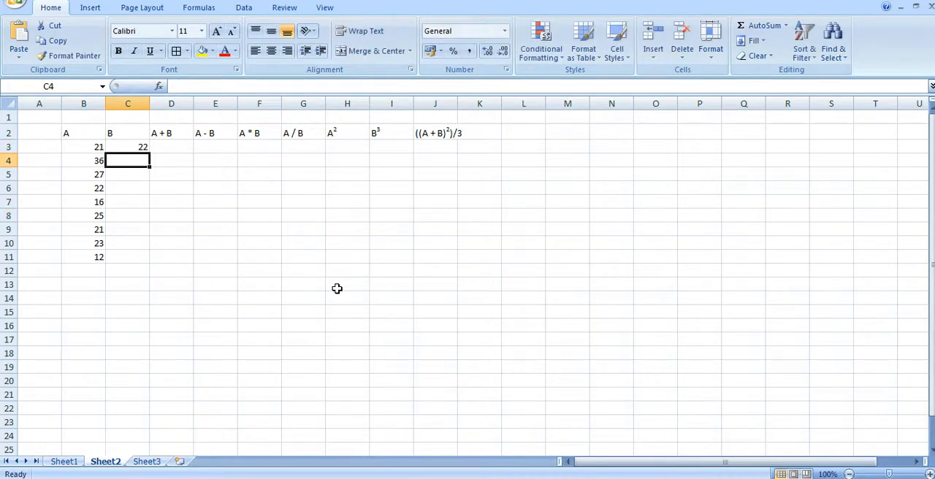
{"action": "type", "text": "13"}
{"action": "key", "text": "Return"}
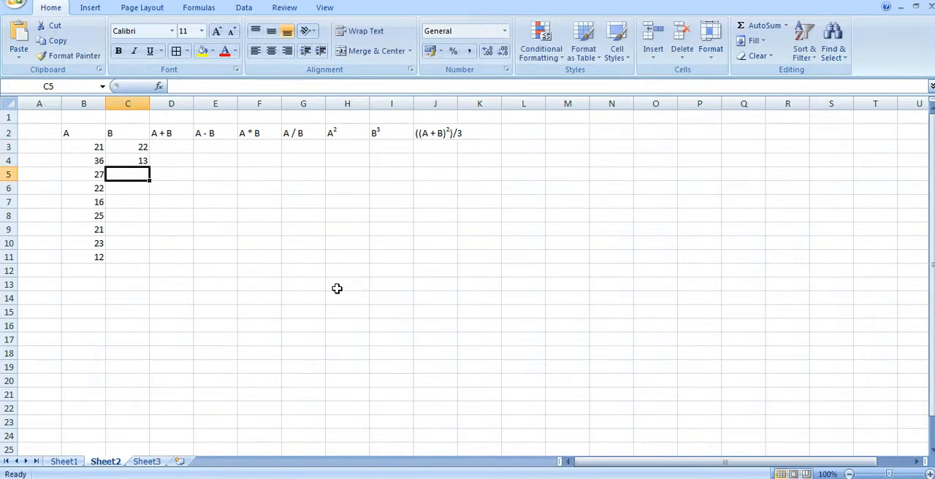
{"action": "type", "text": "14"}
{"action": "key", "text": "Return"}
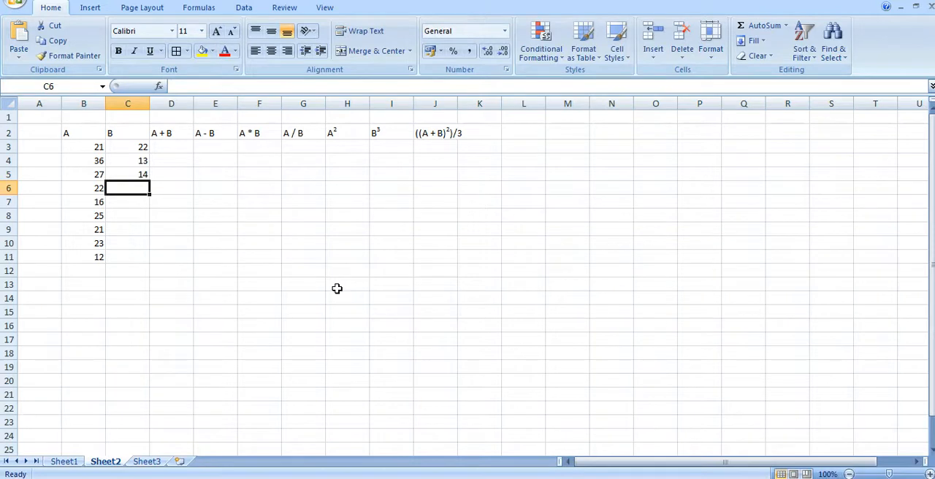
{"action": "type", "text": "20"}
{"action": "key", "text": "Return"}
{"action": "type", "text": "1"}
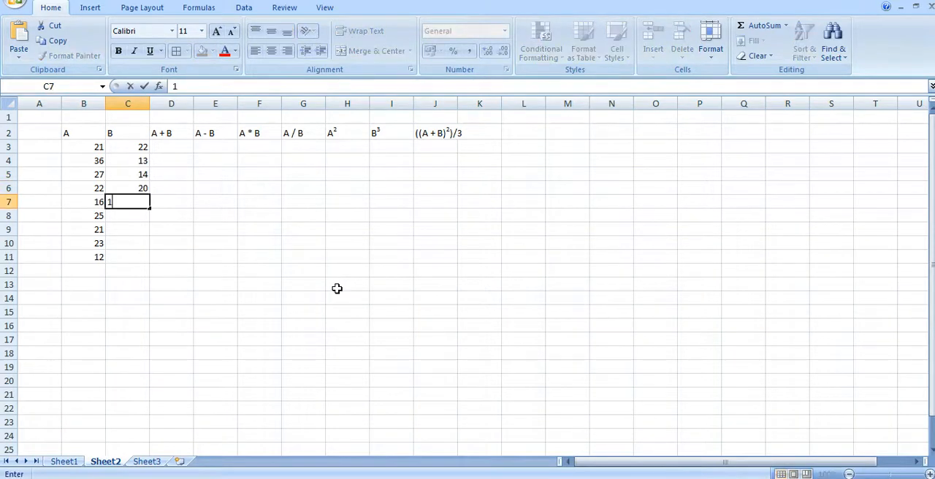
{"action": "type", "text": "7"}
{"action": "key", "text": "Return"}
{"action": "type", "text": "24"}
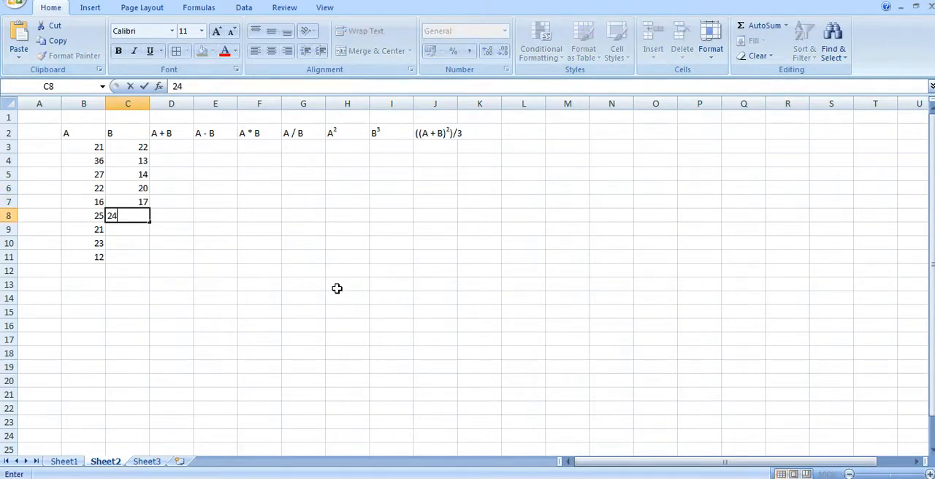
{"action": "key", "text": "Return"}
{"action": "type", "text": "19"}
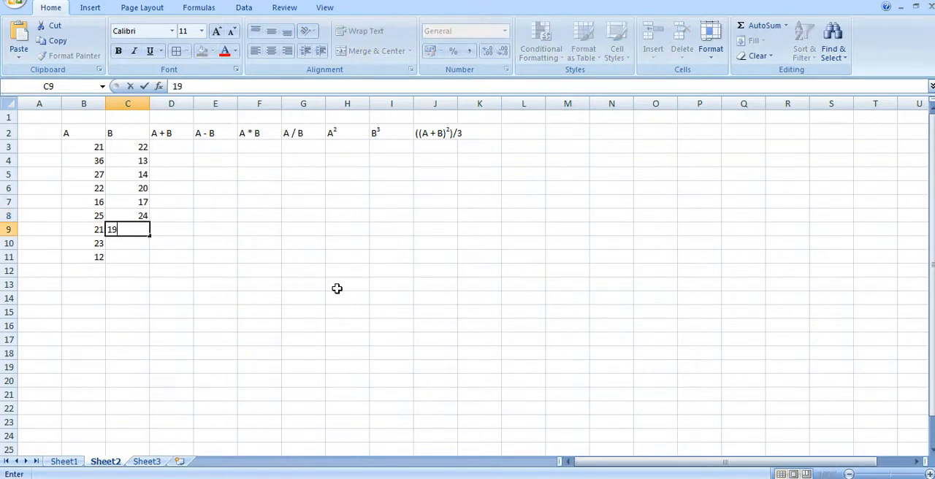
{"action": "key", "text": "Return"}
{"action": "type", "text": "12"}
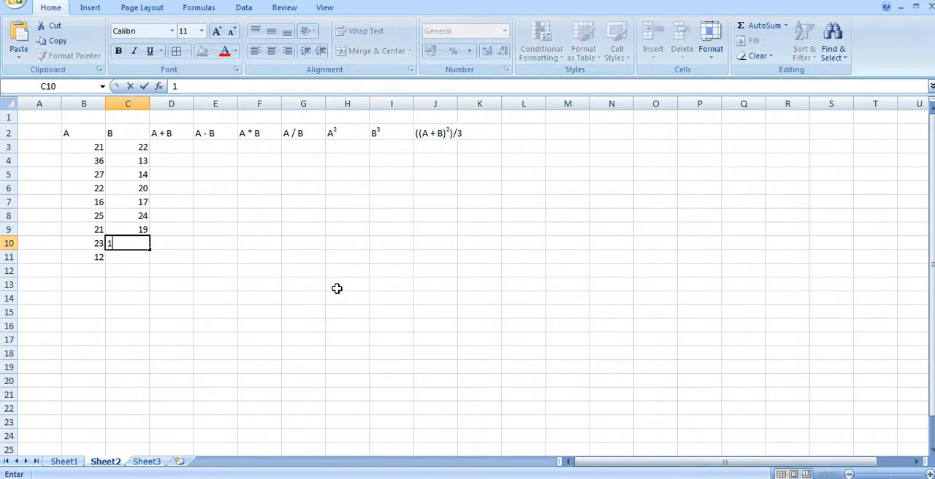
{"action": "key", "text": "Return"}
{"action": "type", "text": "15"}
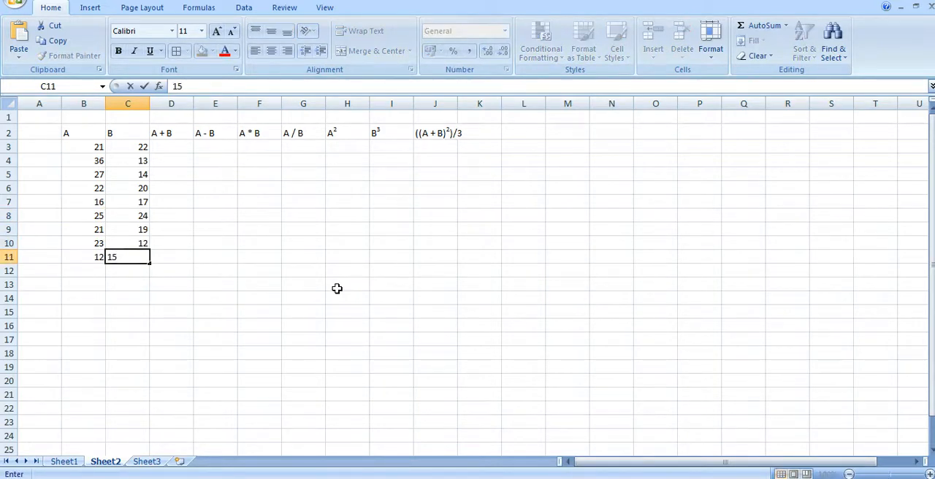
{"action": "key", "text": "Tab"}
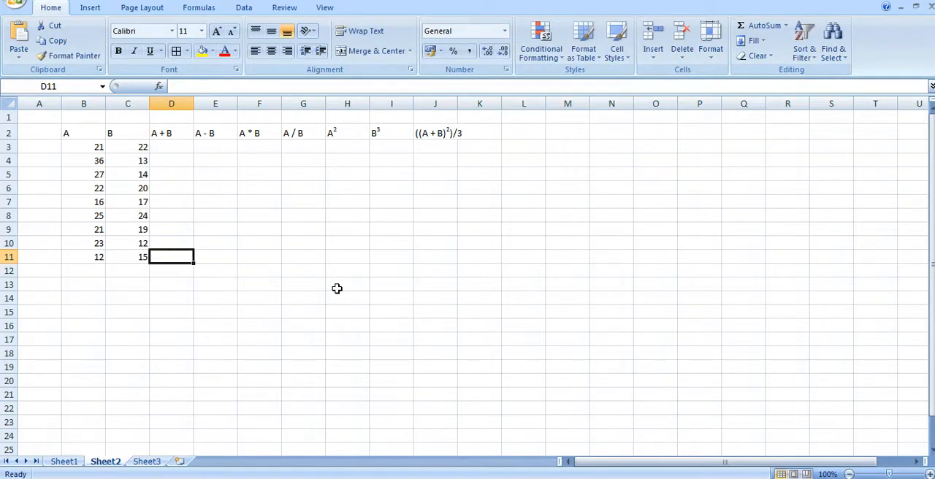
Enter the formula =B3+C3 in cell D3 under the A + B heading.
{"action": "key", "text": "Up"}
{"action": "key", "text": "Up"}
{"action": "key", "text": "Up"}
{"action": "key", "text": "Up"}
{"action": "key", "text": "Up"}
{"action": "key", "text": "Up"}
{"action": "key", "text": "Up"}
{"action": "key", "text": "Up"}
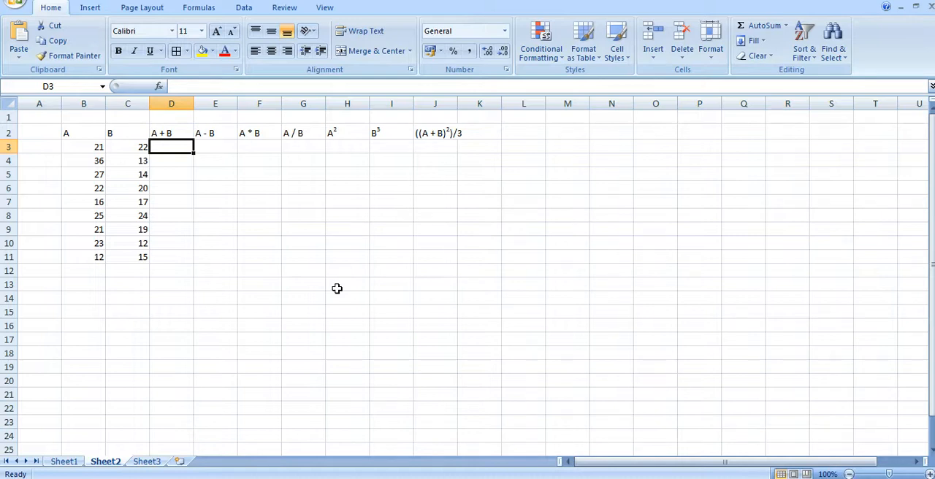
{"action": "type", "text": "="}
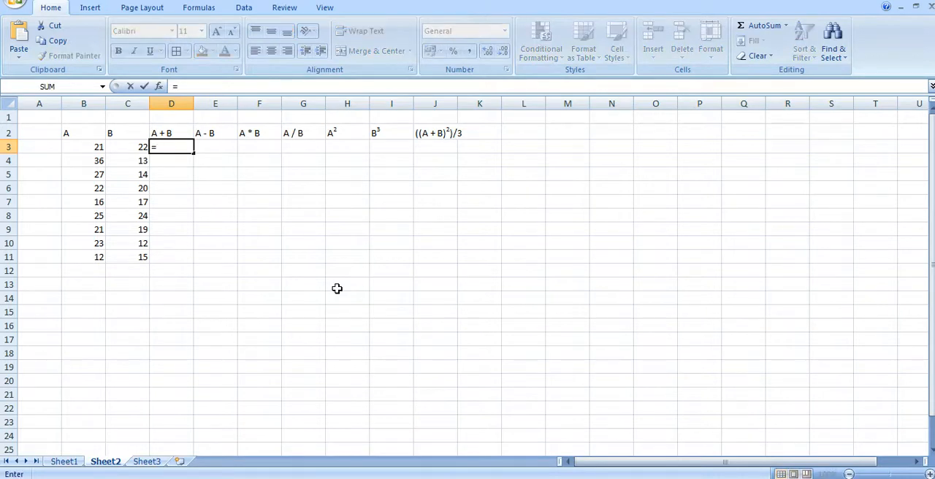
{"action": "left_click", "coordinate": [86, 147]}
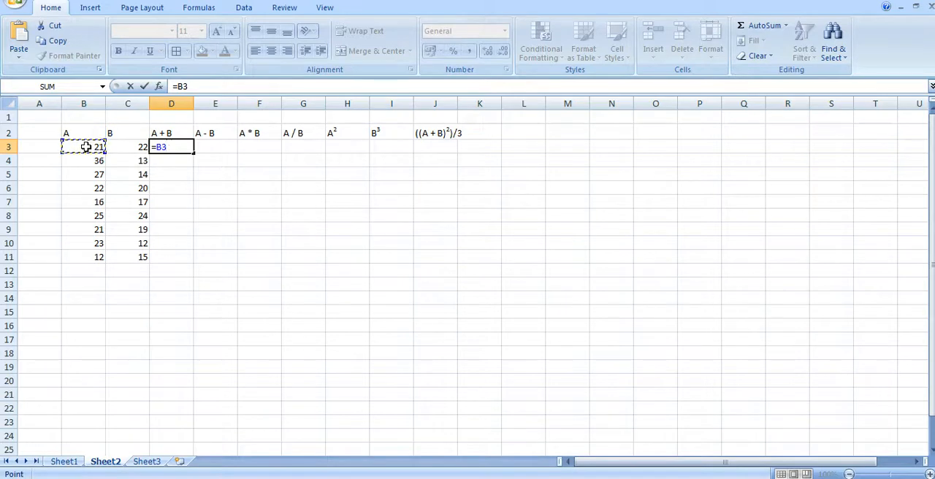
{"action": "type", "text": "+"}
{"action": "left_click", "coordinate": [130, 148]}
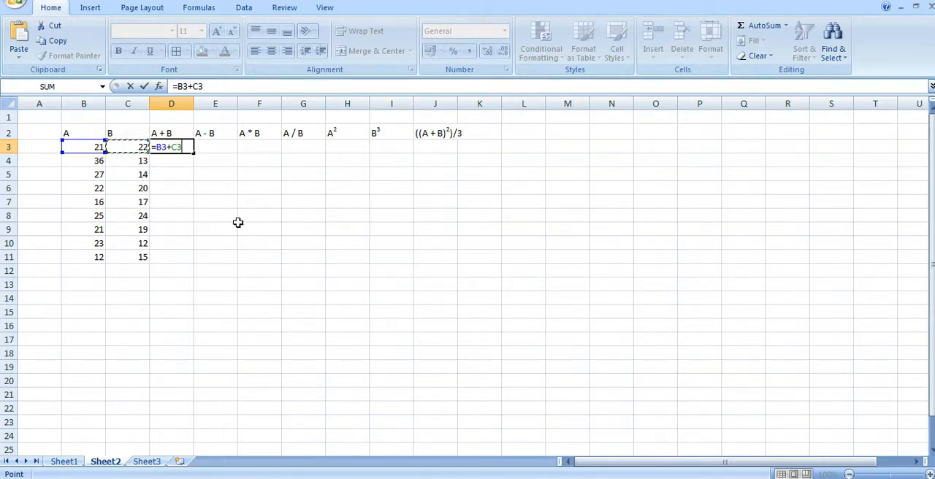
{"action": "key", "text": "Return"}
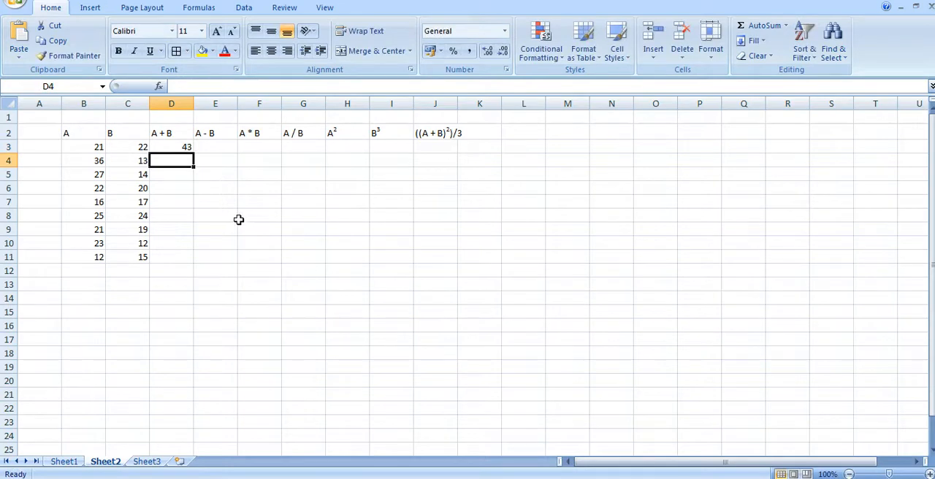
Fill the sum formula in D3 down the A + B column to cell D11.
{"action": "left_click", "coordinate": [177, 148]}
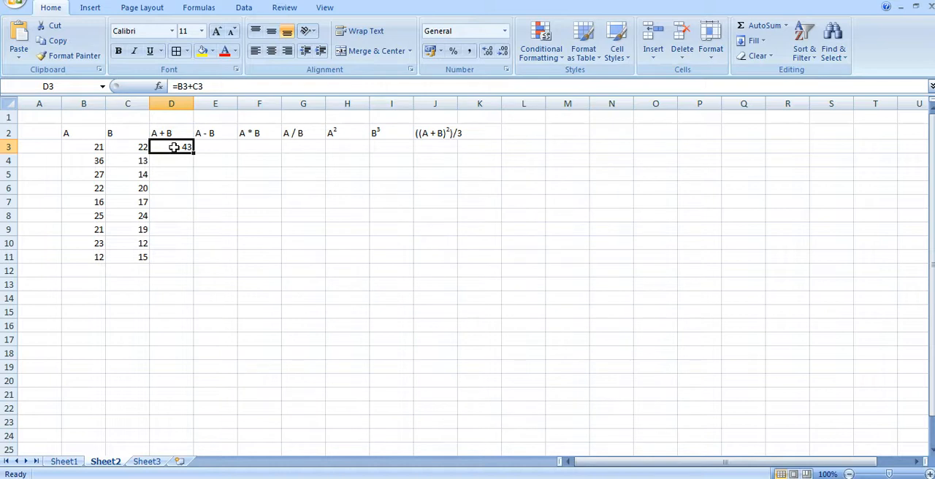
{"action": "left_click", "coordinate": [174, 148]}
{"action": "left_click", "coordinate": [176, 147]}
{"action": "double_click", "coordinate": [192, 152]}
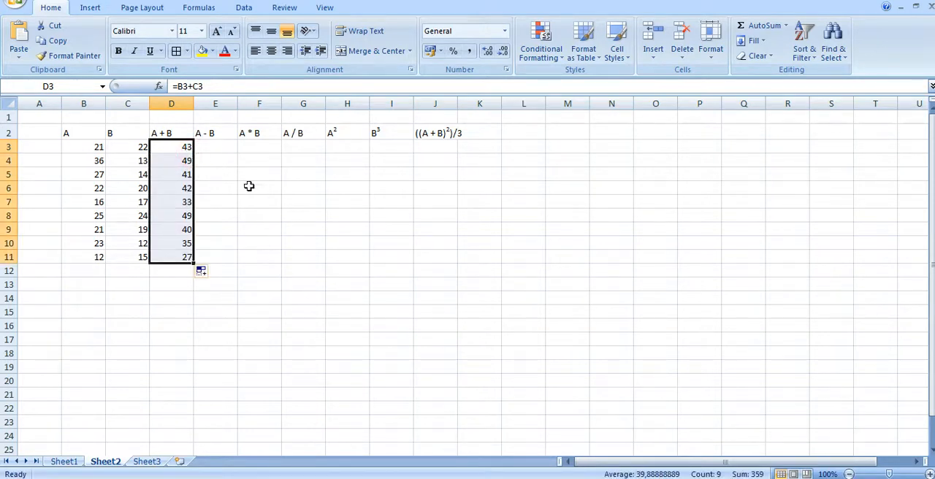
Enter the formula =B3+C3 in cell E3 under the A - B heading and fill it down to E11.
{"action": "left_click", "coordinate": [219, 147]}
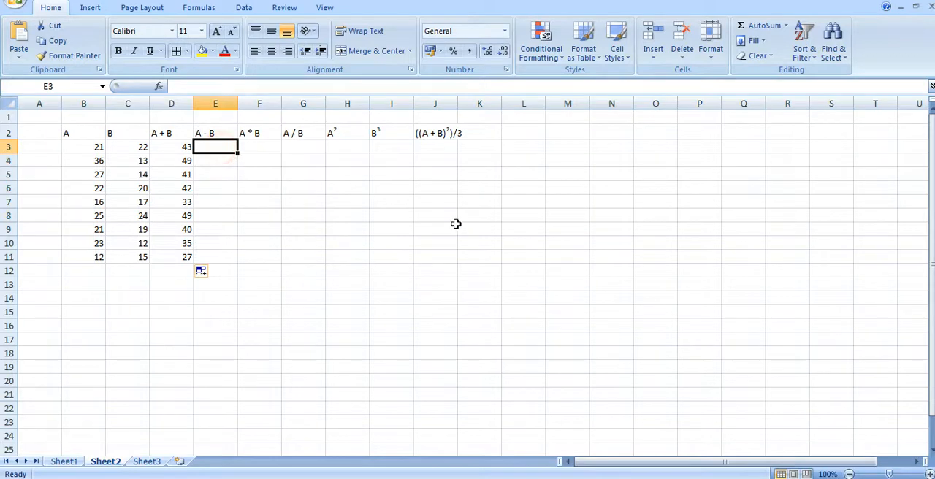
{"action": "type", "text": "="}
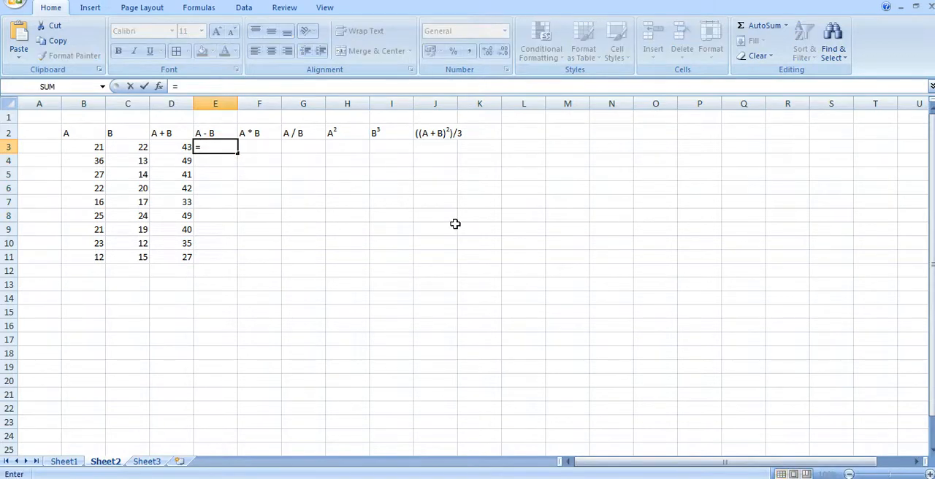
{"action": "left_click", "coordinate": [84, 148]}
{"action": "type", "text": "+"}
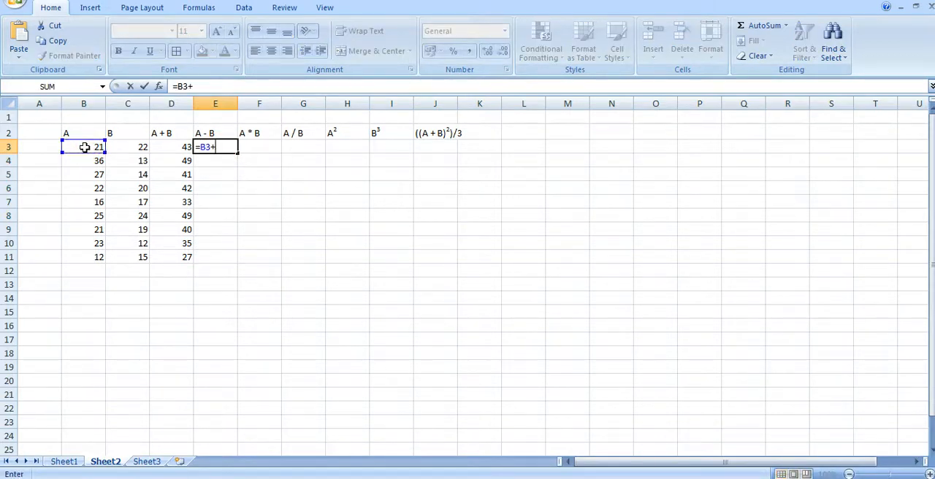
{"action": "left_click", "coordinate": [131, 149]}
{"action": "key", "text": "Return"}
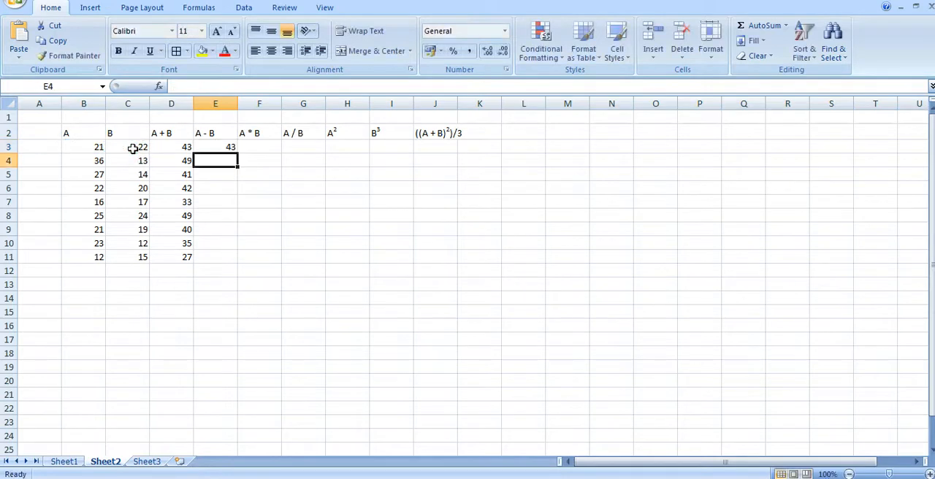
{"action": "left_click", "coordinate": [223, 148]}
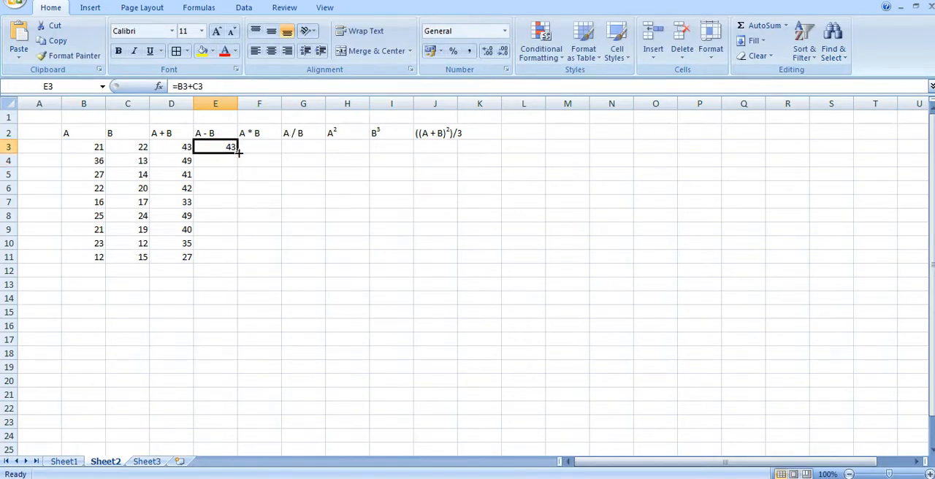
{"action": "double_click", "coordinate": [237, 152]}
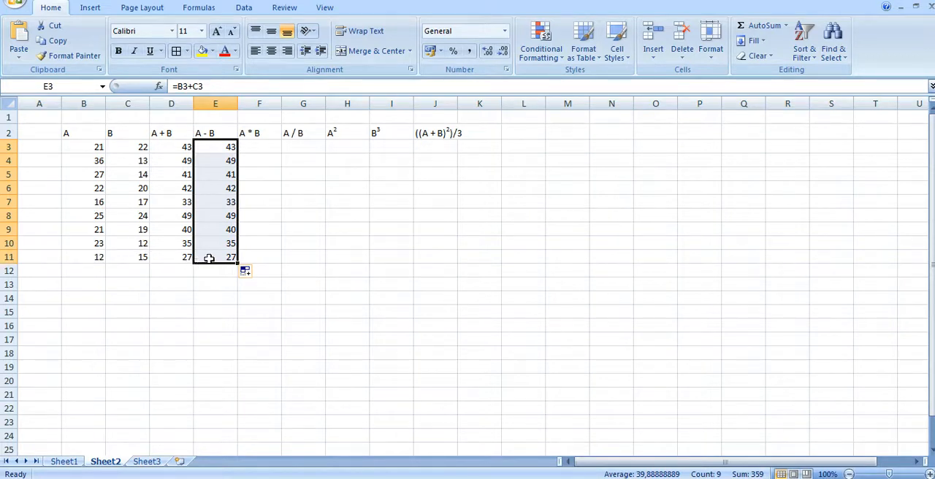
Enter the formula =B3*C3 in cell F3 under the A * B heading and fill it down to F11.
{"action": "left_click", "coordinate": [260, 148]}
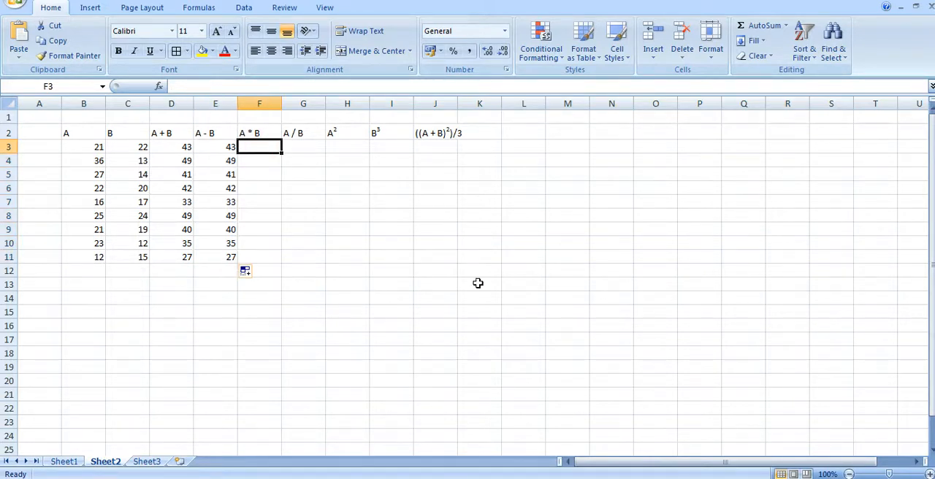
{"action": "type", "text": "="}
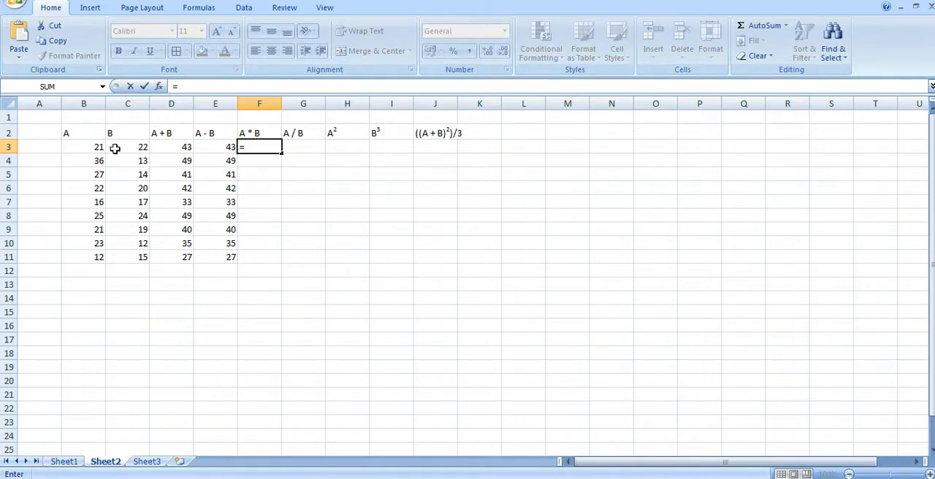
{"action": "left_click", "coordinate": [84, 146]}
{"action": "type", "text": "*"}
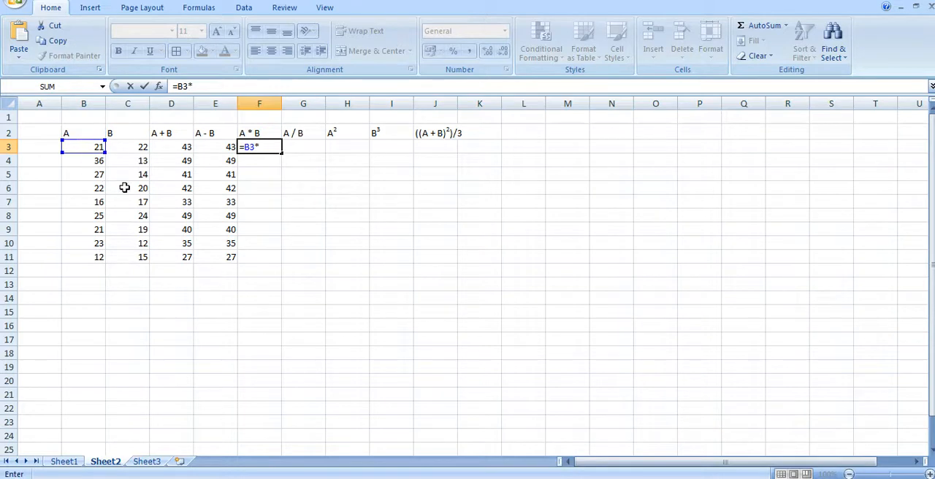
{"action": "left_click", "coordinate": [127, 146]}
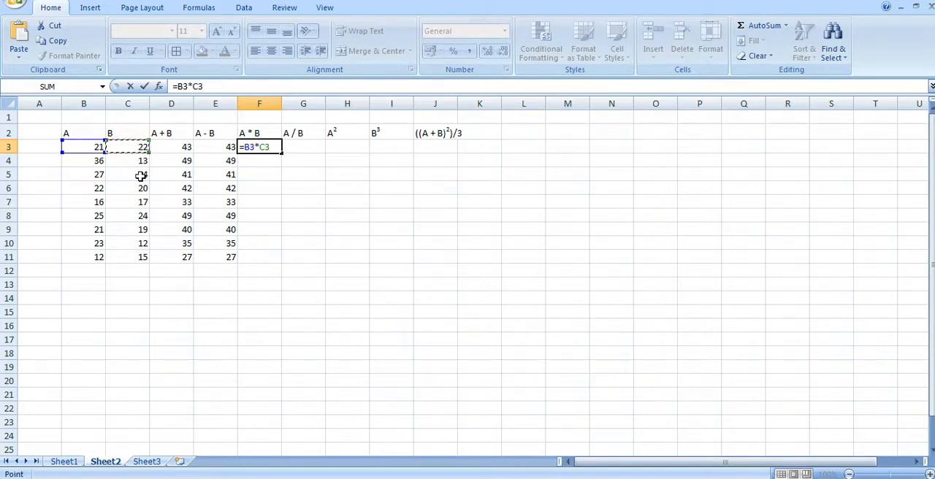
{"action": "key", "text": "Return"}
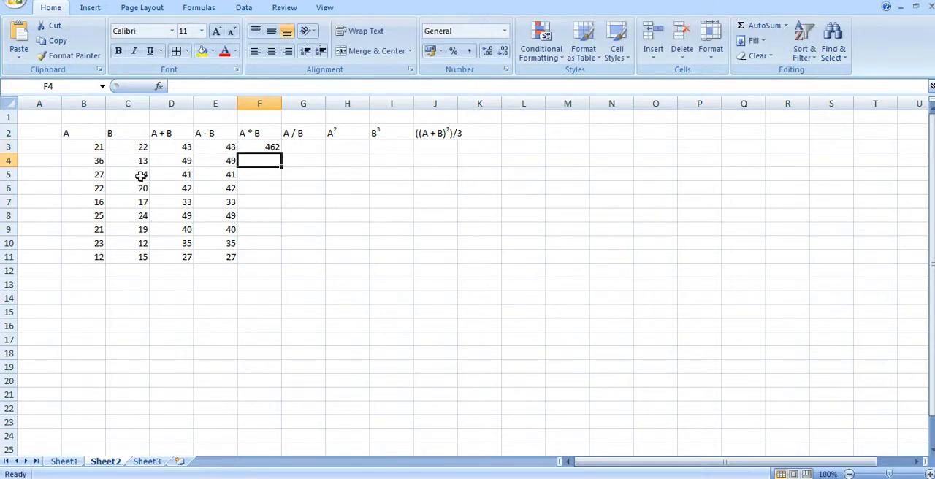
{"action": "left_click", "coordinate": [266, 148]}
{"action": "double_click", "coordinate": [282, 152]}
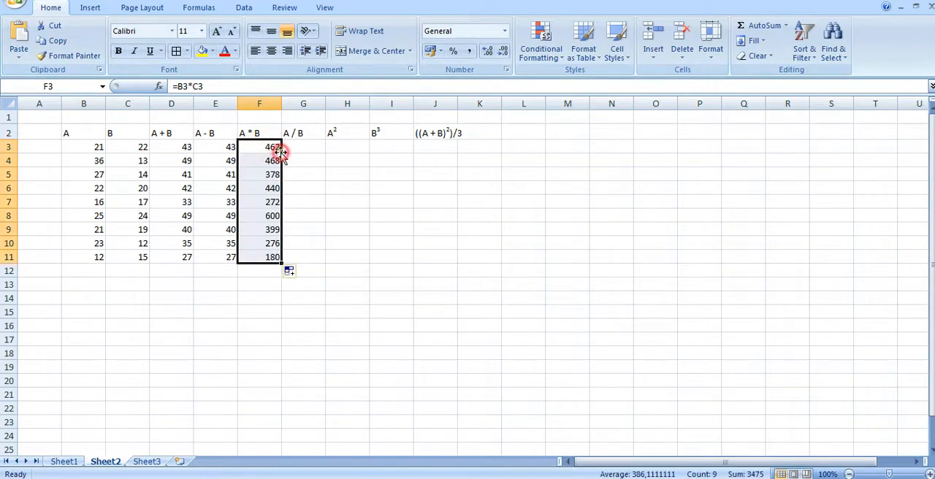
Enter the formula =B3/C3 in cell G3 under the A / B heading and fill it down to G11.
{"action": "left_click", "coordinate": [309, 148]}
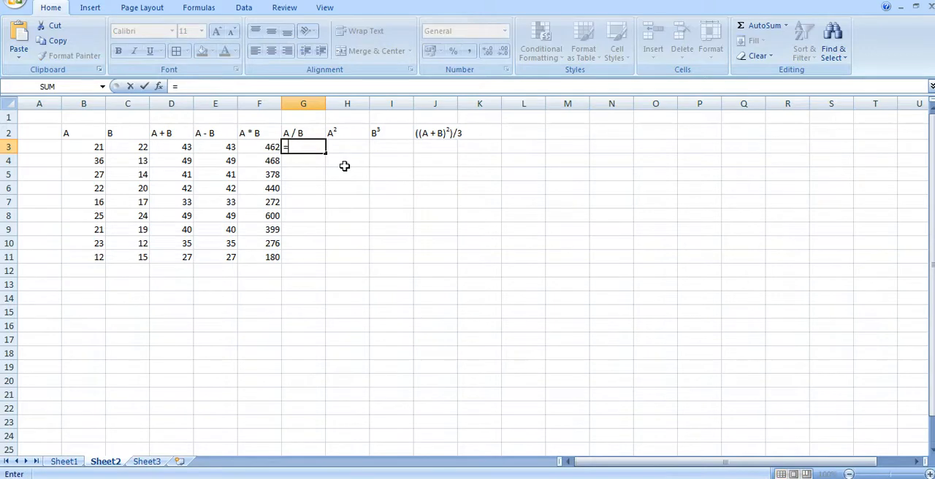
{"action": "left_click", "coordinate": [94, 148]}
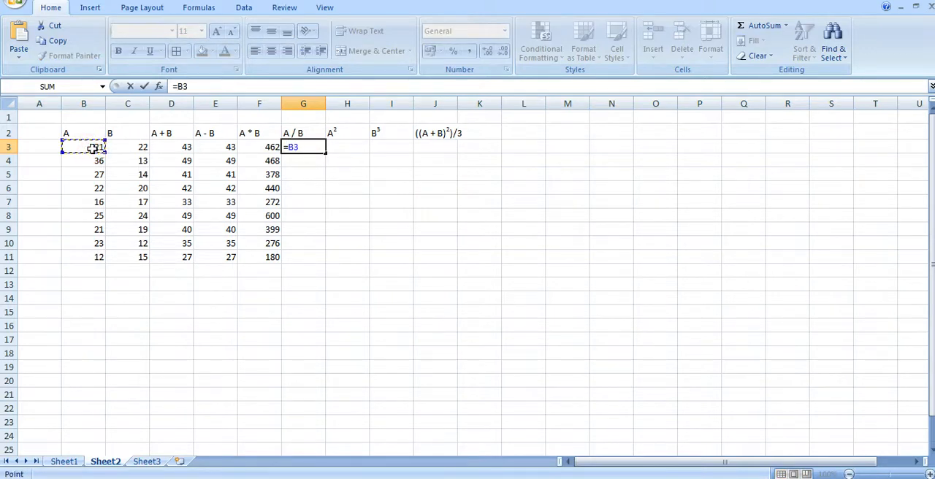
{"action": "type", "text": "/"}
{"action": "left_click", "coordinate": [138, 149]}
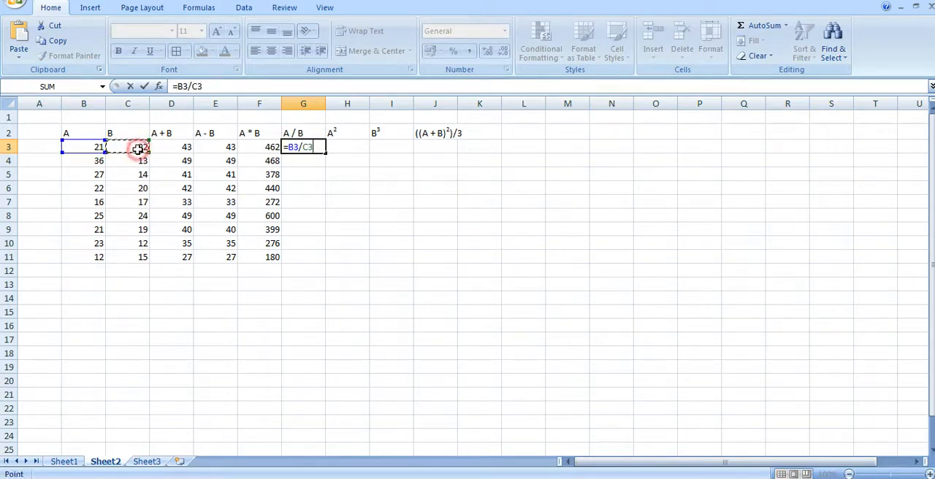
{"action": "key", "text": "Return"}
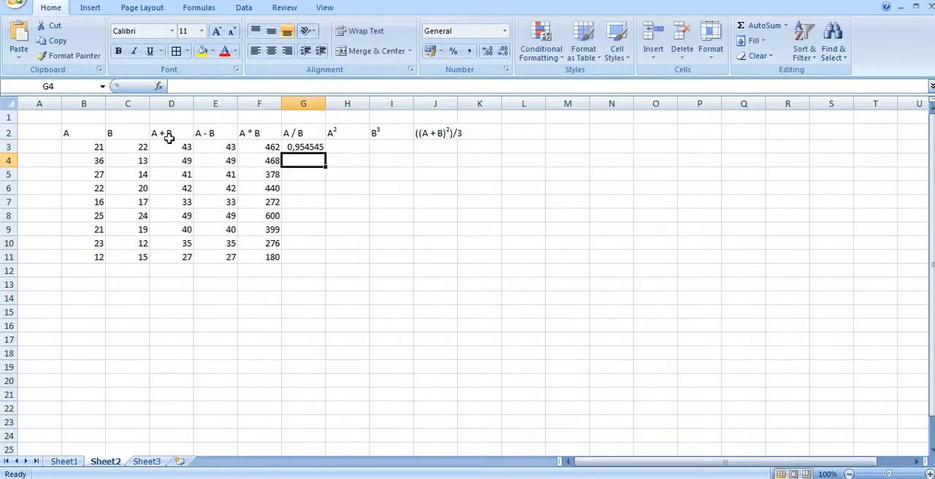
{"action": "left_click", "coordinate": [314, 150]}
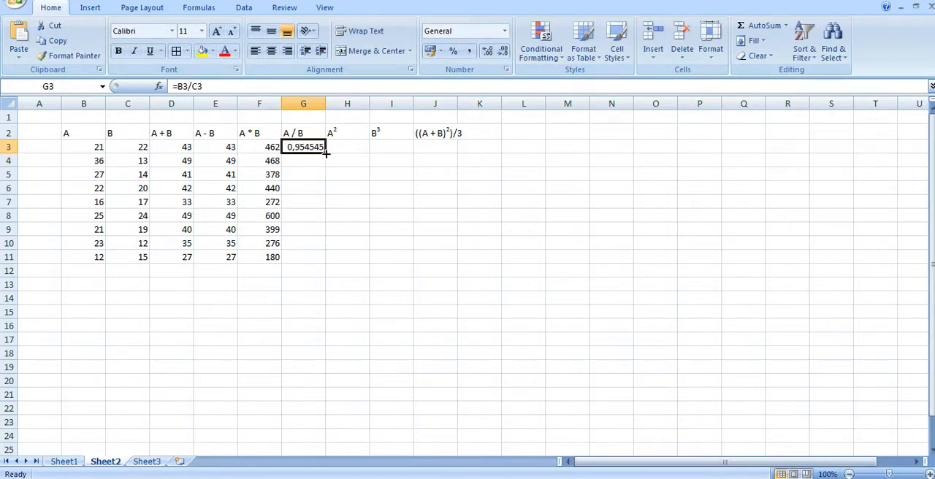
{"action": "double_click", "coordinate": [326, 153]}
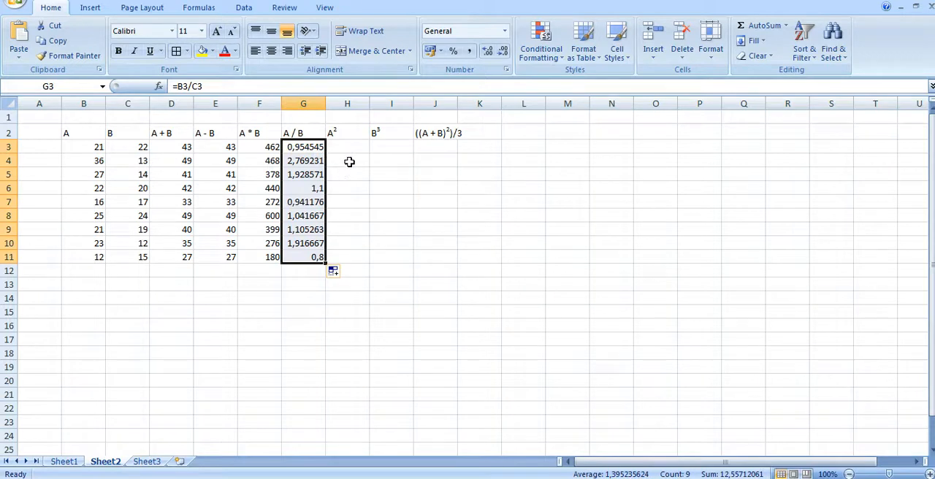
Enter the formula =B3^2 in cell H3 under the A² heading and fill it down to H11.
{"action": "left_click", "coordinate": [355, 146]}
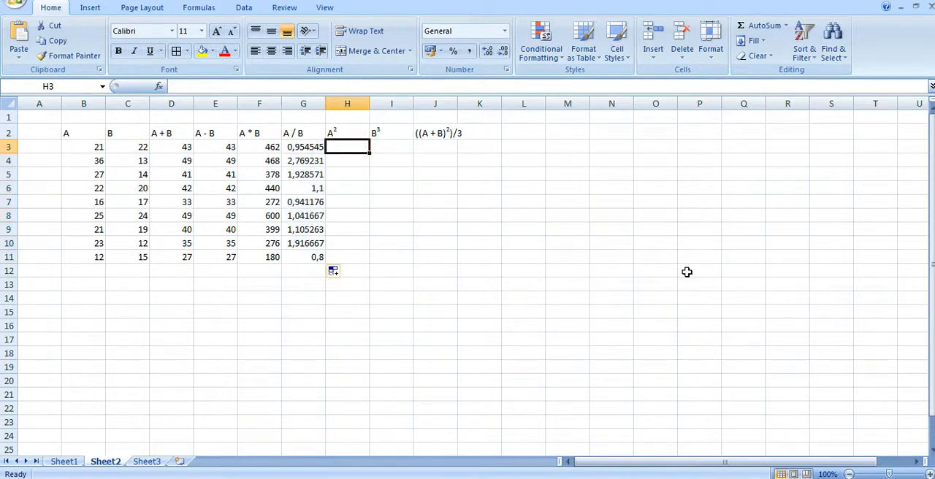
{"action": "type", "text": "="}
{"action": "key", "text": "Left"}
{"action": "key", "text": "Left"}
{"action": "key", "text": "Left"}
{"action": "key", "text": "Left"}
{"action": "key", "text": "Left"}
{"action": "key", "text": "Left"}
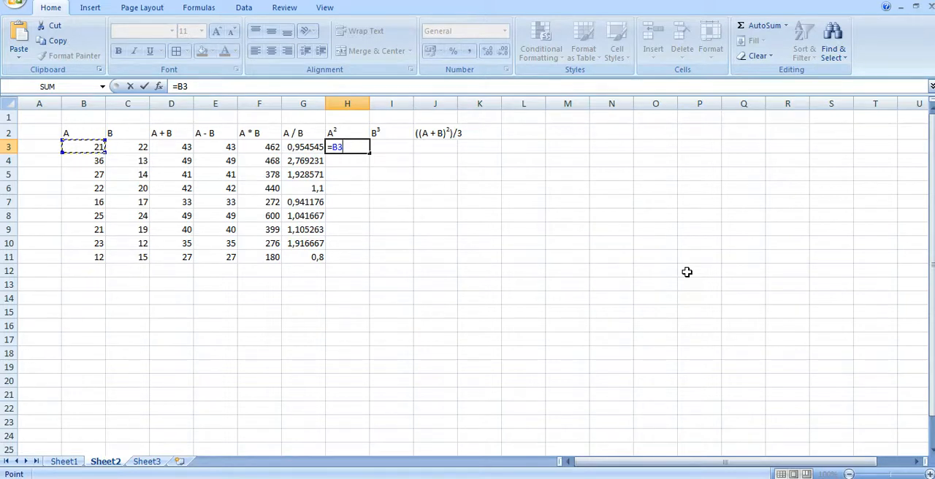
{"action": "type", "text": "^2"}
{"action": "key", "text": "Return"}
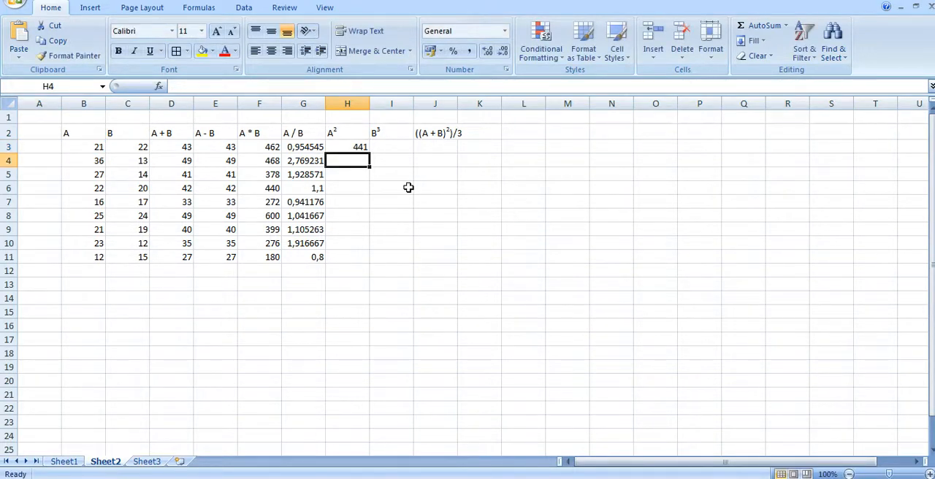
{"action": "left_click", "coordinate": [361, 146]}
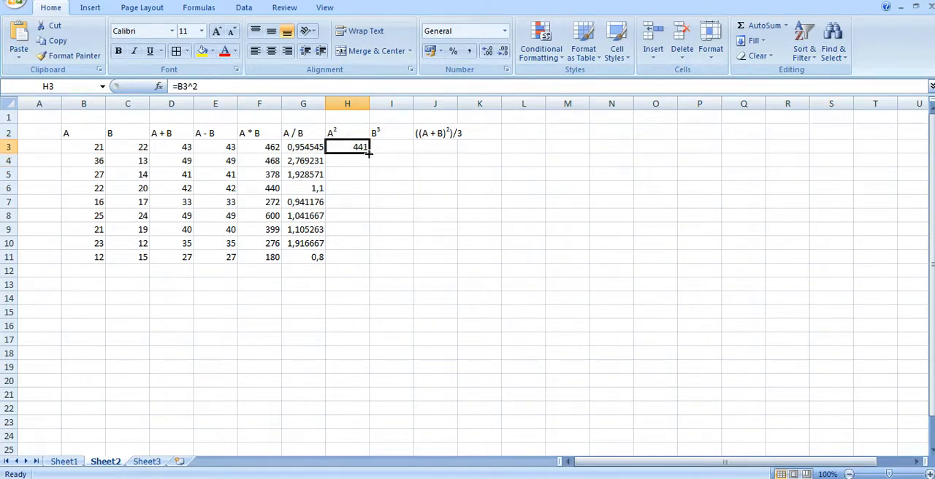
{"action": "double_click", "coordinate": [370, 154]}
Enter the formula =C3^3 in cell I3 under the B³ heading and fill it down to I11.
{"action": "left_click", "coordinate": [388, 146]}
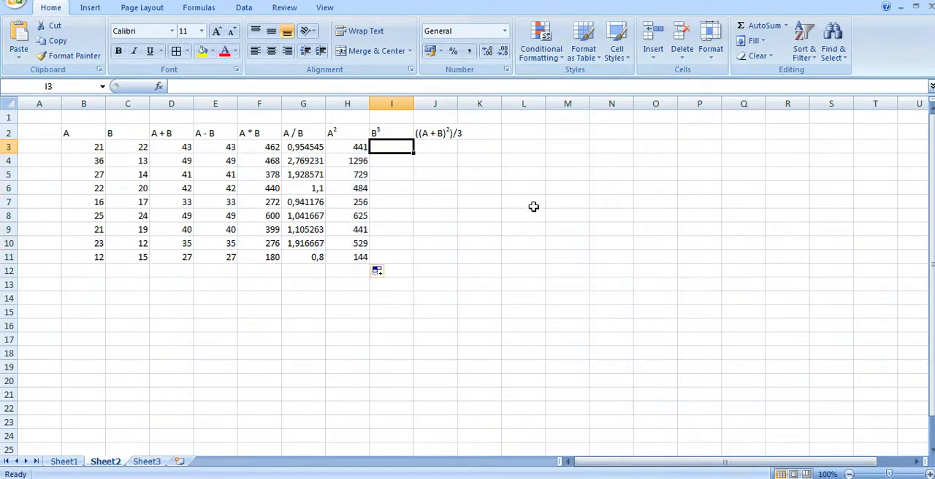
{"action": "type", "text": "="}
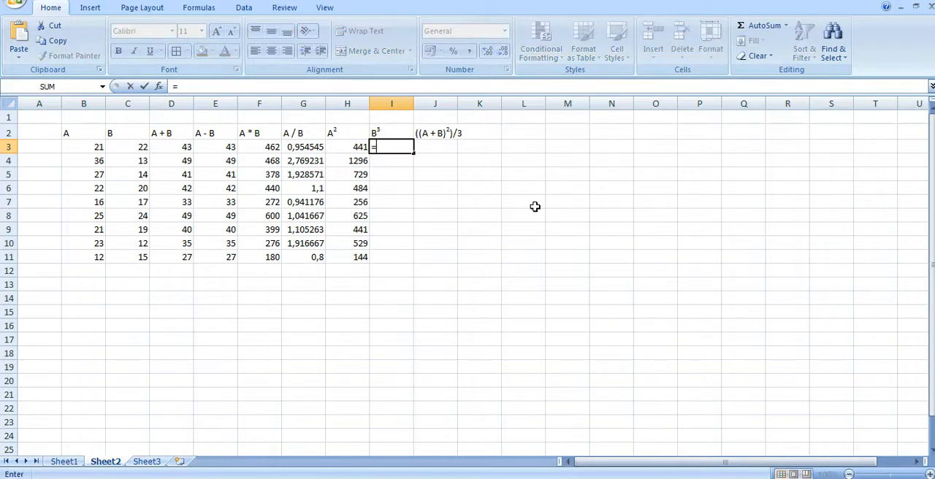
{"action": "key", "text": "Left"}
{"action": "key", "text": "Left"}
{"action": "key", "text": "Left"}
{"action": "key", "text": "Left"}
{"action": "key", "text": "Left"}
{"action": "key", "text": "Left"}
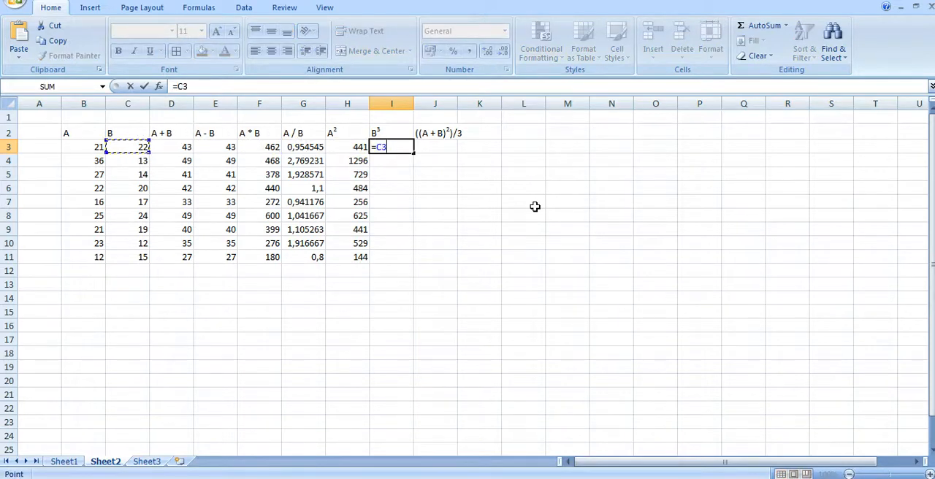
{"action": "type", "text": "^3"}
{"action": "key", "text": "Return"}
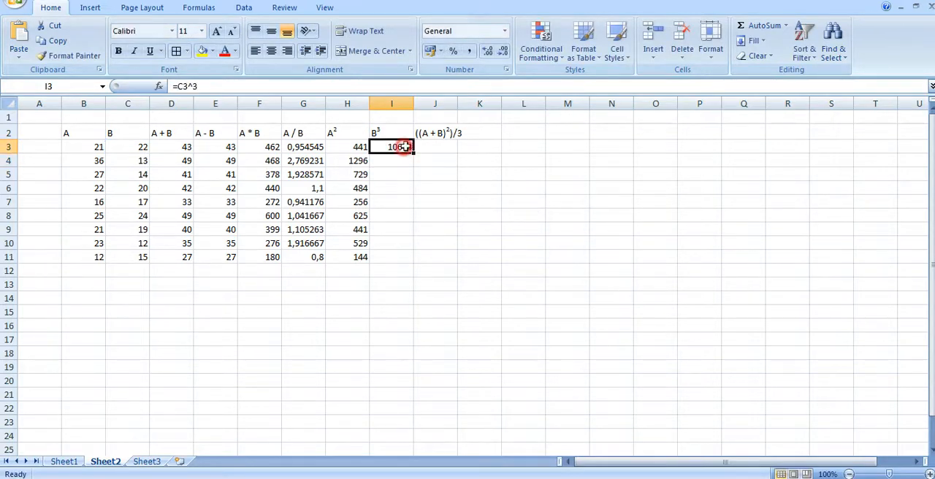
{"action": "left_click", "coordinate": [404, 149]}
{"action": "double_click", "coordinate": [413, 155]}
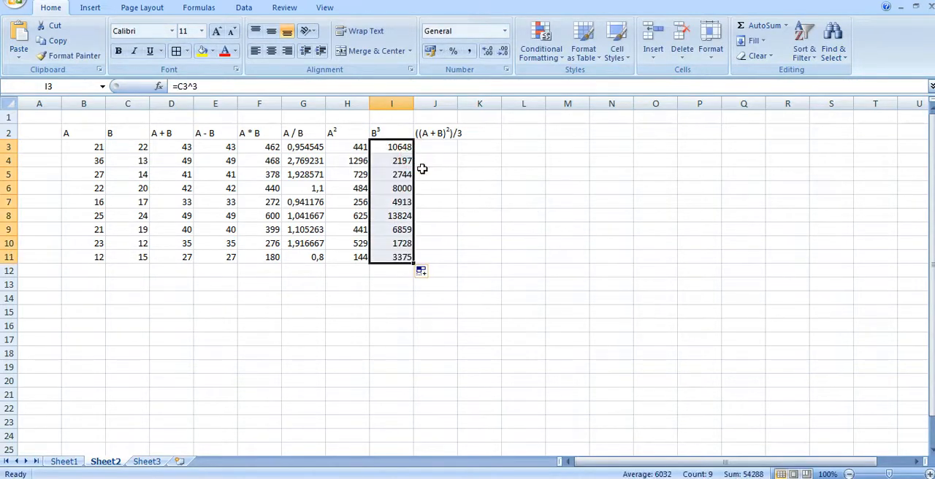
Enter the formula =((B3+C3)^2)/3 in cell J3 under the combined expression heading.
{"action": "left_click", "coordinate": [433, 149]}
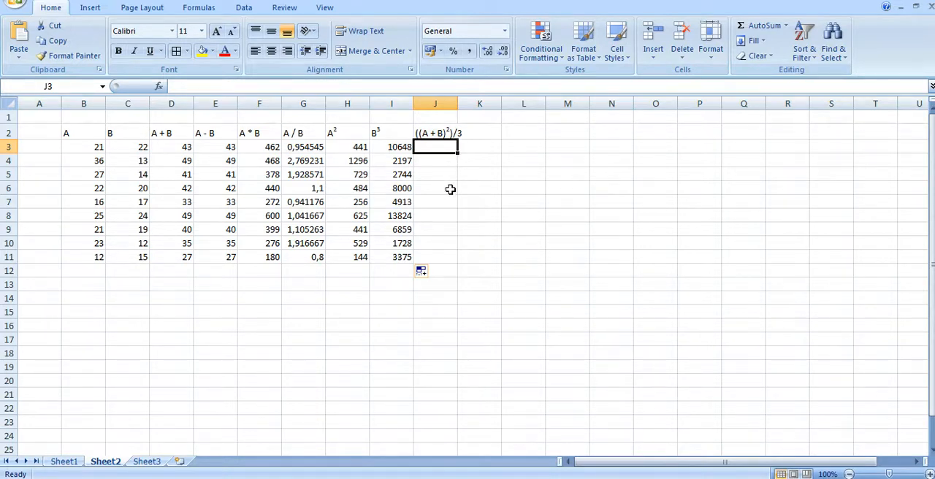
{"action": "type", "text": "="}
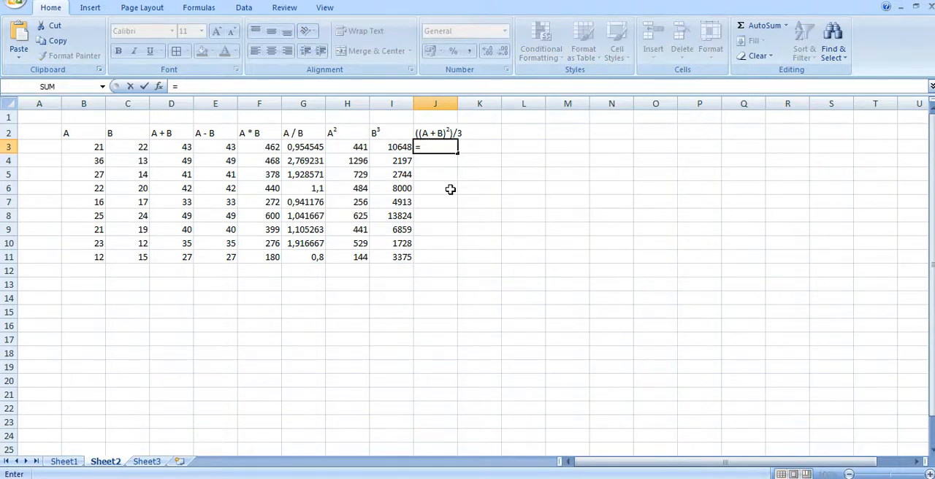
{"action": "type", "text": "(("}
{"action": "left_click", "coordinate": [83, 147]}
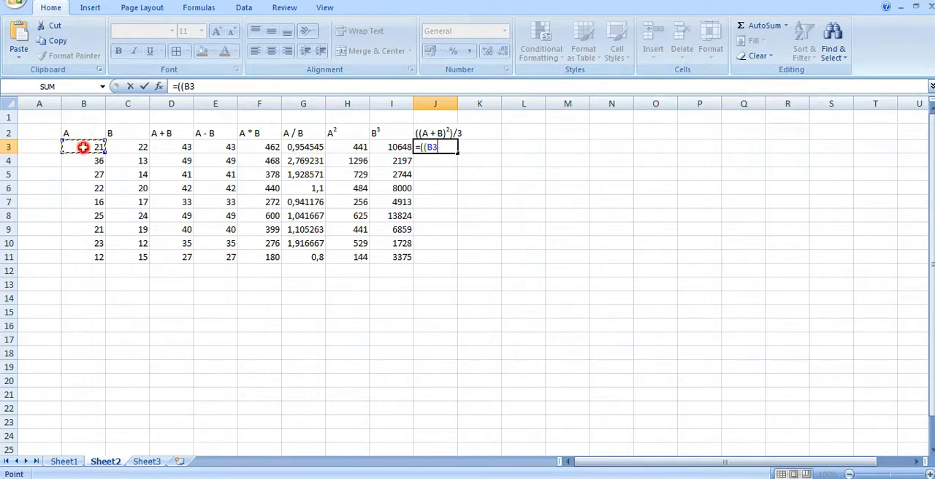
{"action": "type", "text": "+"}
{"action": "left_click", "coordinate": [139, 147]}
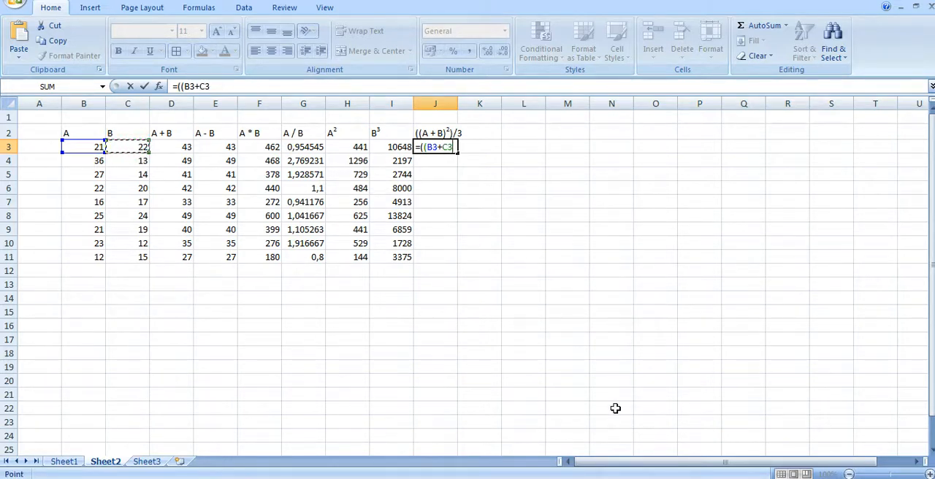
{"action": "type", "text": ")"}
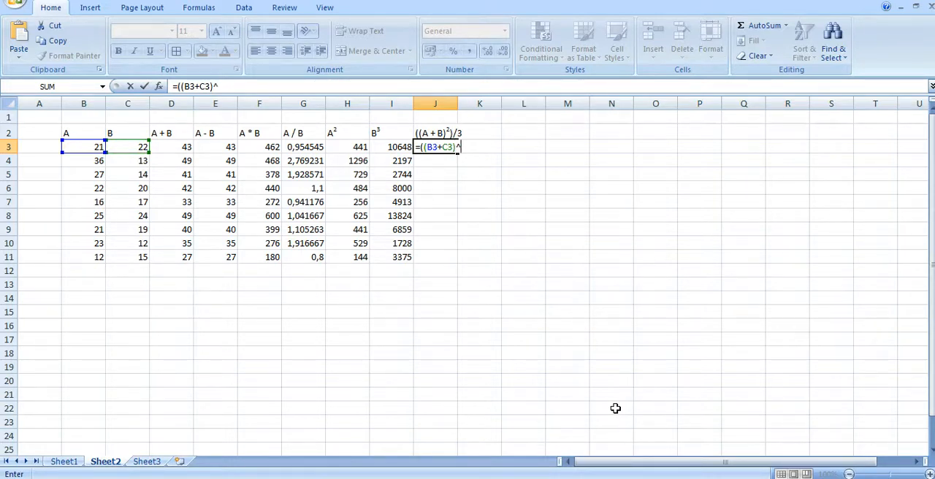
{"action": "type", "text": "^2)/3"}
{"action": "key", "text": "Return"}
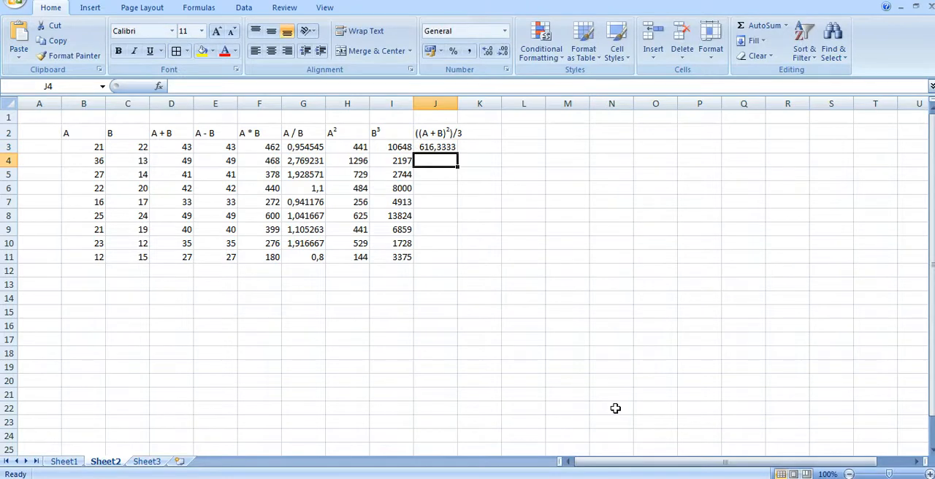
Fill the combined expression formula in J3 down the column to cell J11.
{"action": "left_click", "coordinate": [435, 147]}
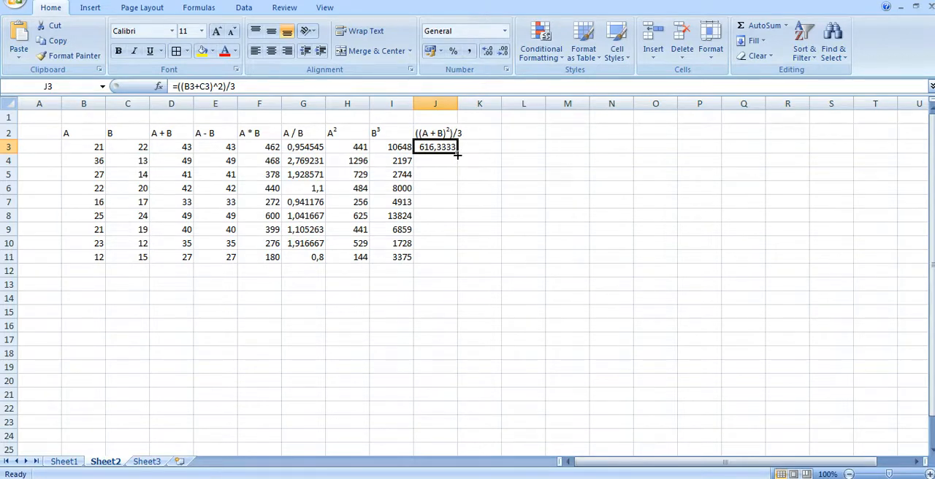
{"action": "double_click", "coordinate": [457, 154]}
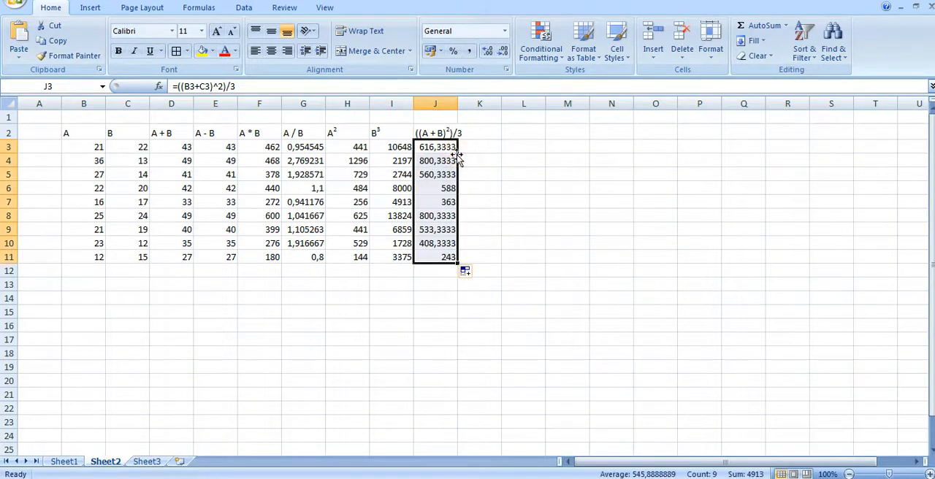
{"action": "left_click", "coordinate": [563, 342]}
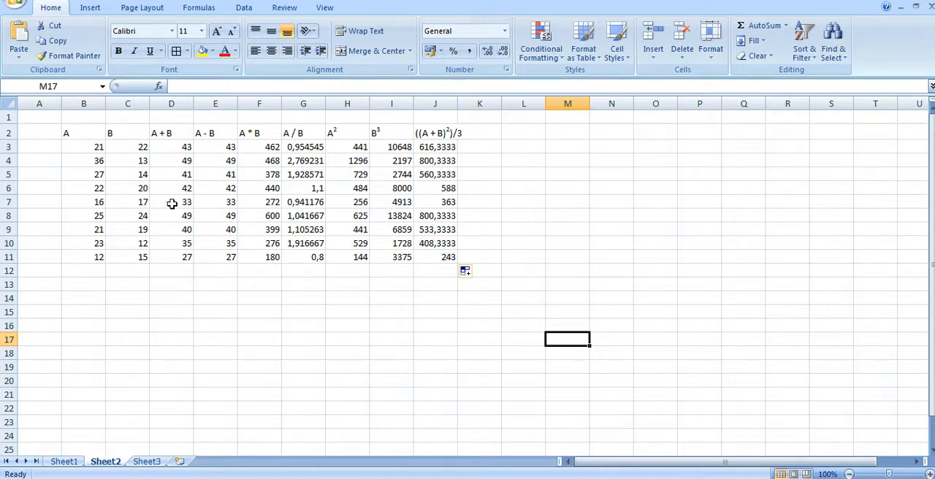
Make the table headings in B2 to J2 bold and center them in their cells.
{"action": "left_click_drag", "start_coordinate": [73, 131], "coordinate": [434, 134]}
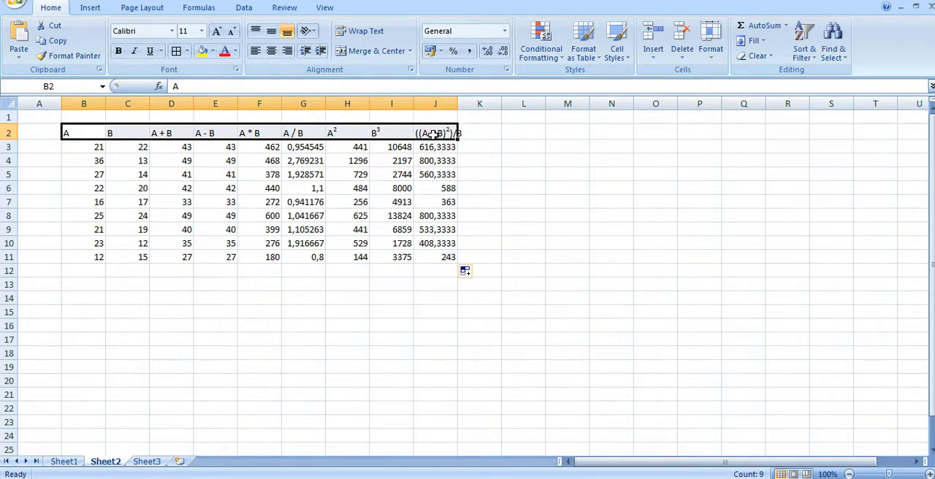
{"action": "left_click", "coordinate": [119, 51]}
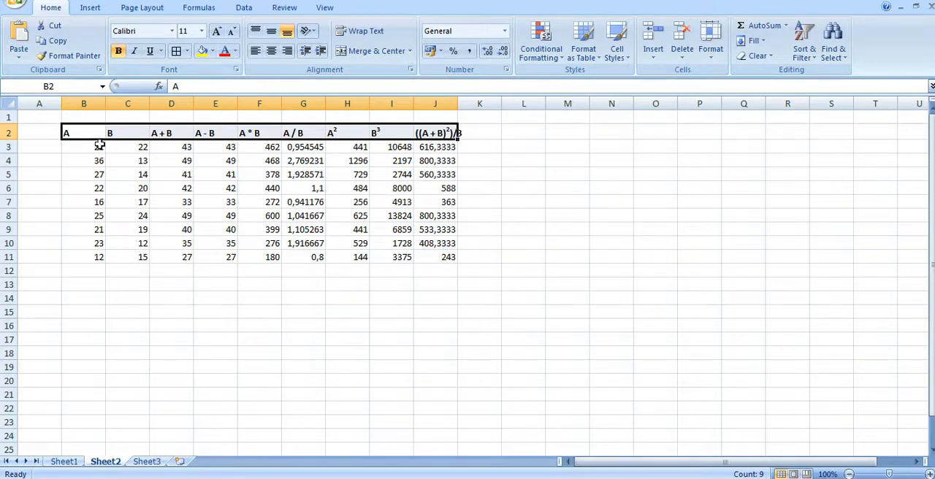
{"action": "left_click", "coordinate": [273, 58]}
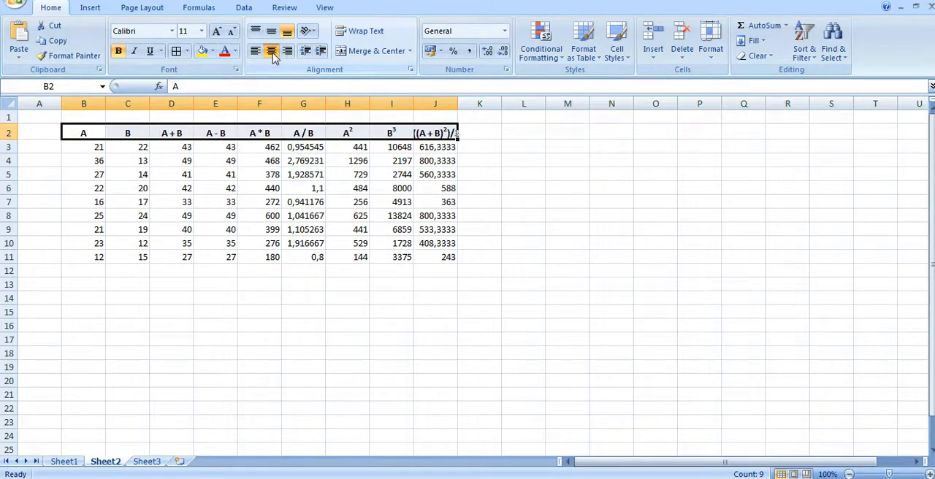
{"action": "left_click", "coordinate": [246, 299]}
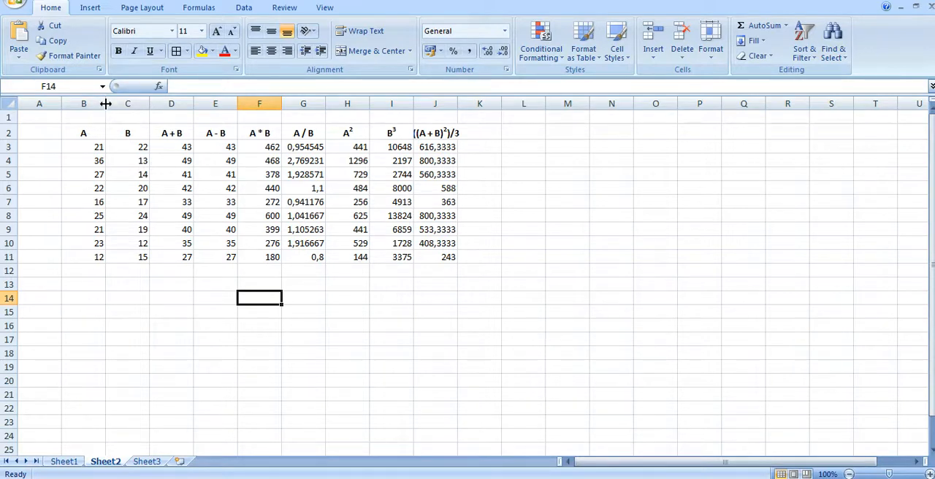
Narrow columns B, C, D and E so they closely fit their headings and values.
{"action": "left_click_drag", "start_coordinate": [106, 104], "coordinate": [87, 111]}
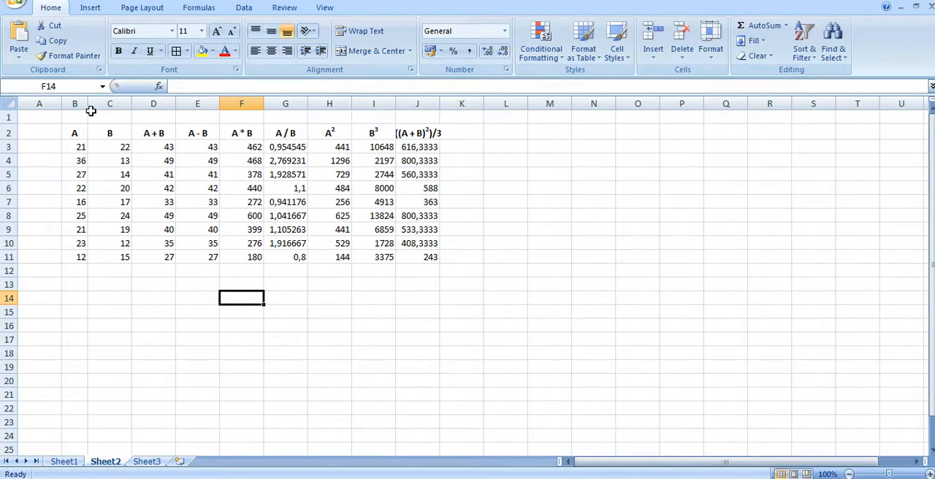
{"action": "double_click", "coordinate": [133, 102]}
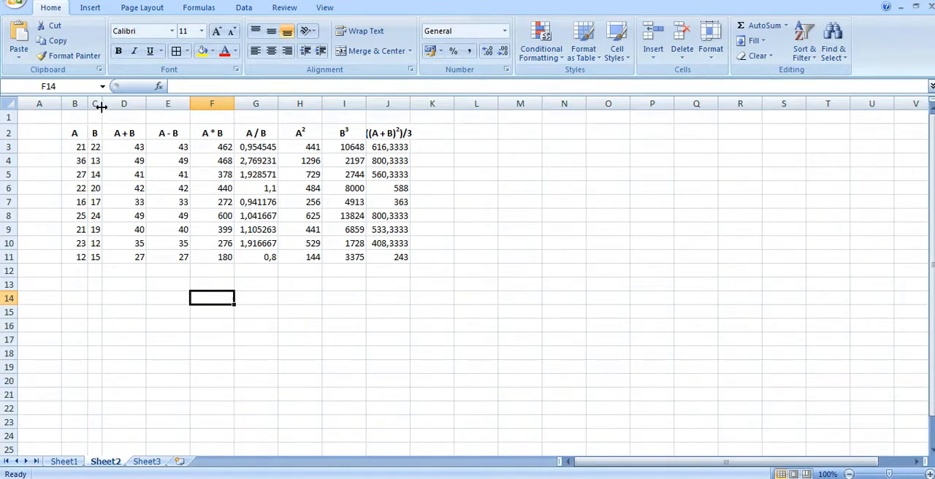
{"action": "left_click_drag", "start_coordinate": [101, 107], "coordinate": [111, 107]}
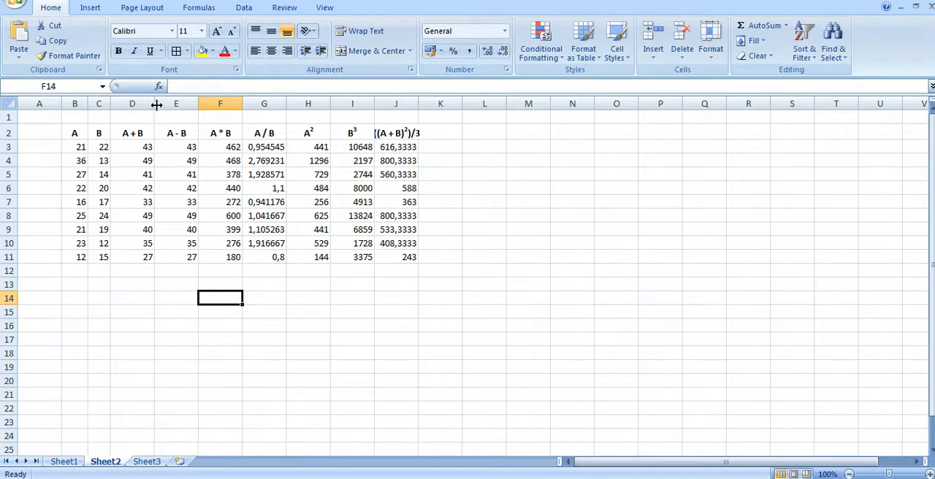
{"action": "left_click_drag", "start_coordinate": [157, 104], "coordinate": [139, 104]}
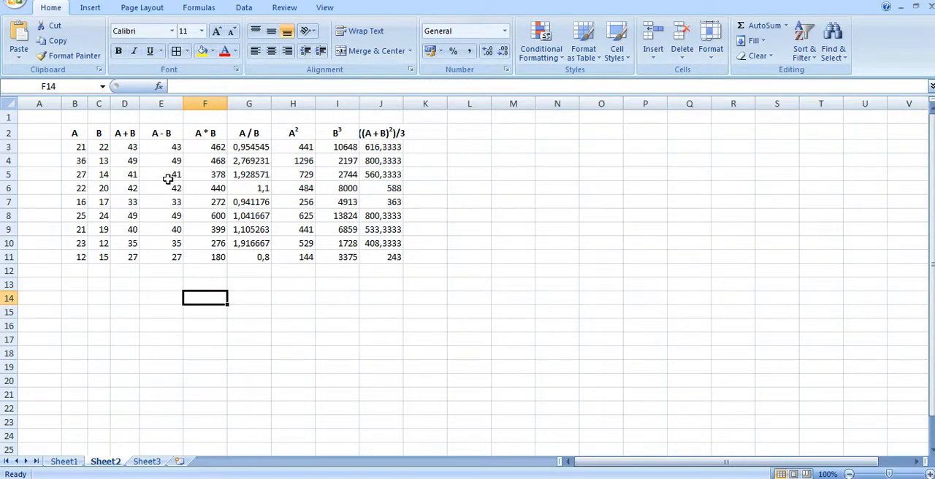
{"action": "left_click_drag", "start_coordinate": [182, 104], "coordinate": [169, 108]}
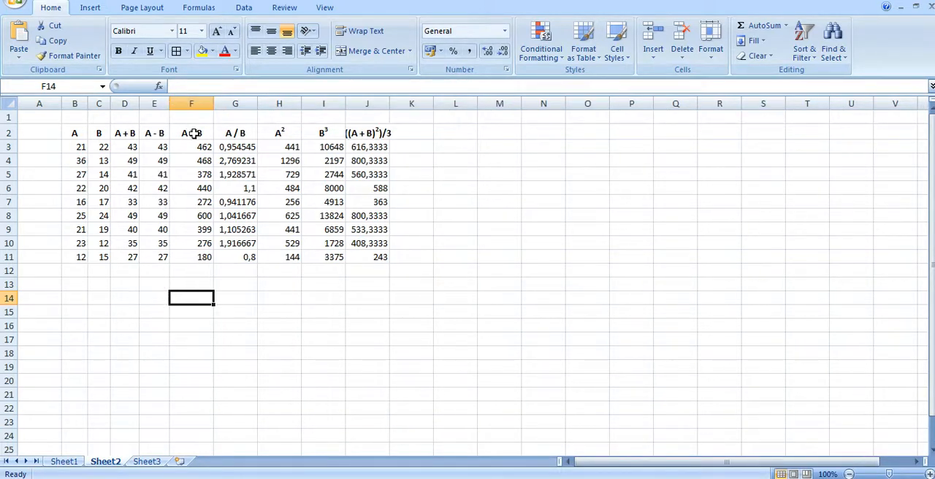
Narrow columns F to I to fit their contents and widen column J to fit the full ((A + B)²)/3 heading.
{"action": "left_click", "coordinate": [190, 133]}
{"action": "left_click_drag", "start_coordinate": [211, 103], "coordinate": [231, 105]}
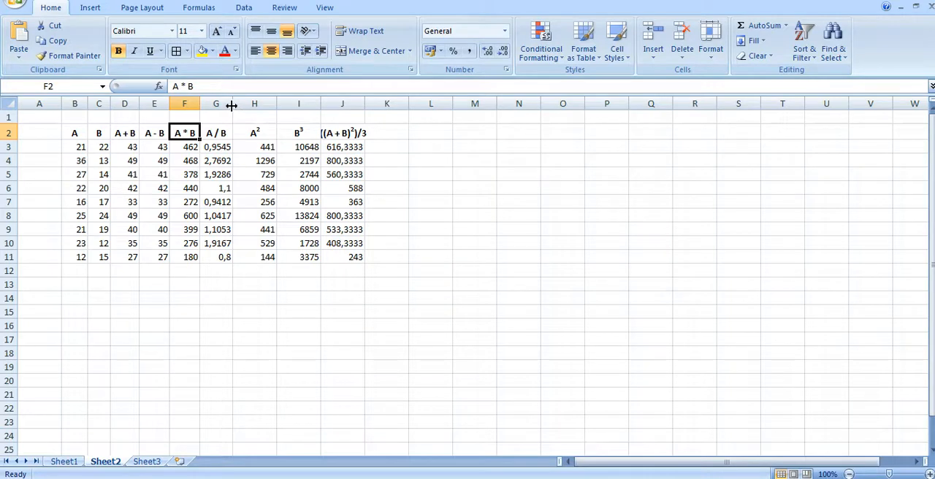
{"action": "left_click_drag", "start_coordinate": [276, 104], "coordinate": [351, 108]}
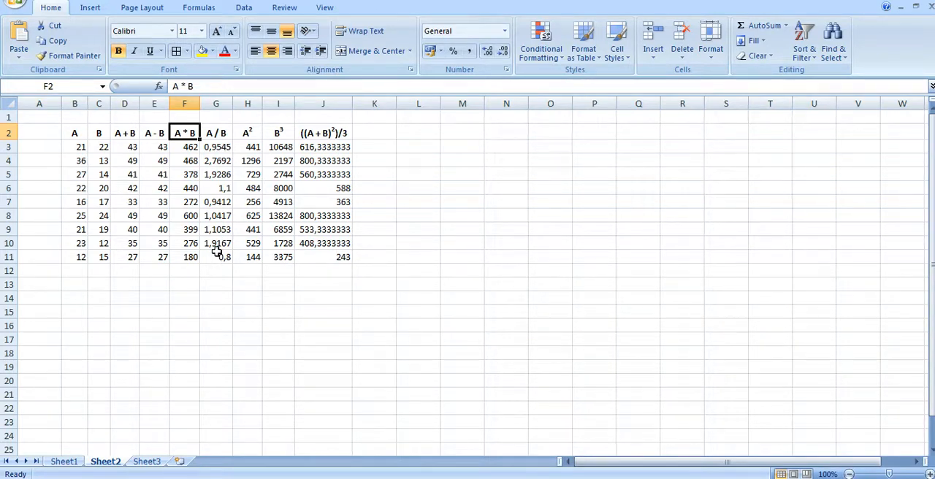
Format the A / B results in G3 to G11 with two decimal places, widening column G slightly.
{"action": "left_click", "coordinate": [220, 188]}
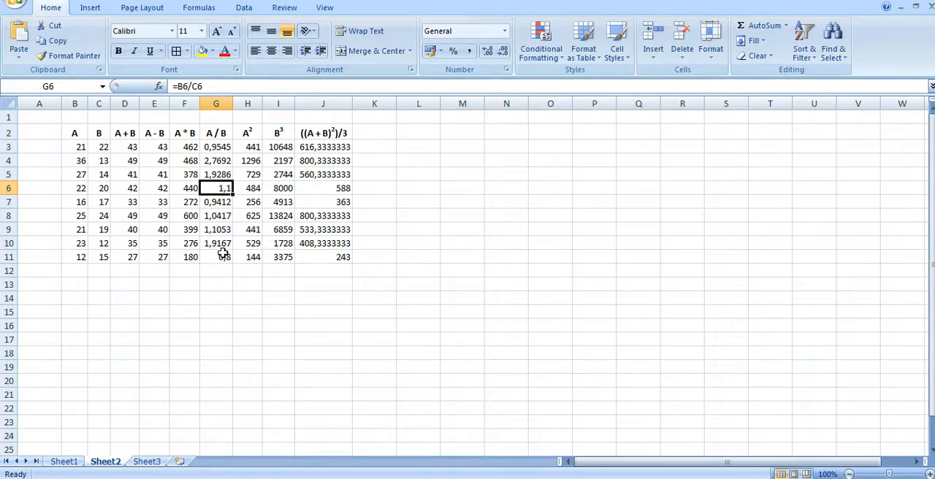
{"action": "left_click_drag", "start_coordinate": [223, 149], "coordinate": [218, 257]}
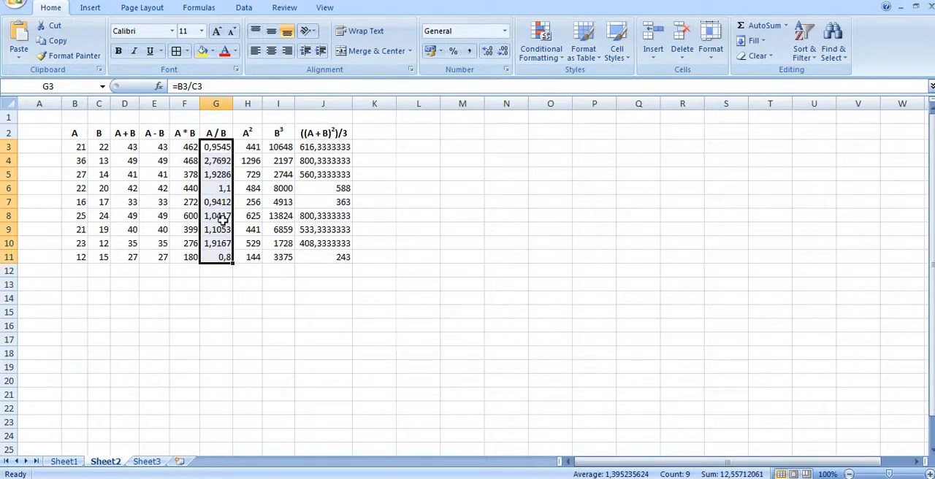
{"action": "left_click", "coordinate": [487, 53]}
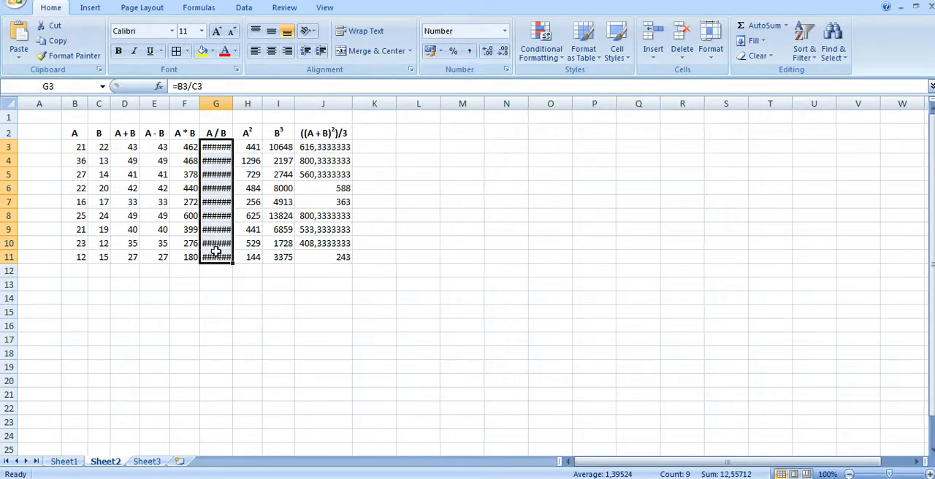
{"action": "mouse_move", "coordinate": [216, 251]}
{"action": "left_click_drag", "start_coordinate": [234, 105], "coordinate": [239, 105]}
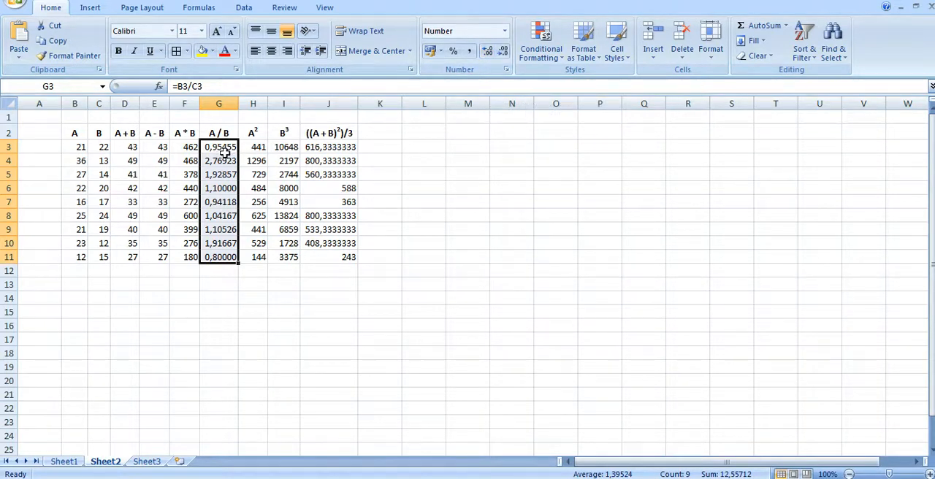
{"action": "left_click", "coordinate": [503, 53]}
{"action": "left_click", "coordinate": [503, 53]}
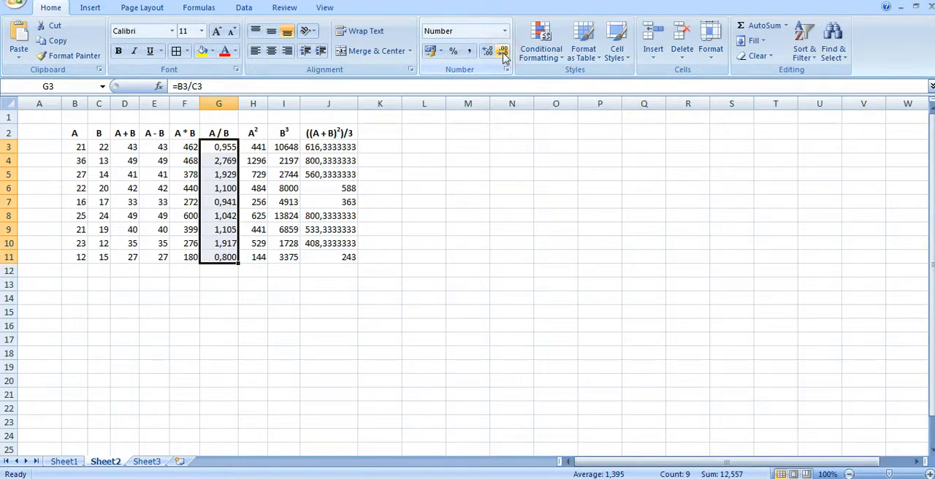
{"action": "left_click", "coordinate": [503, 53]}
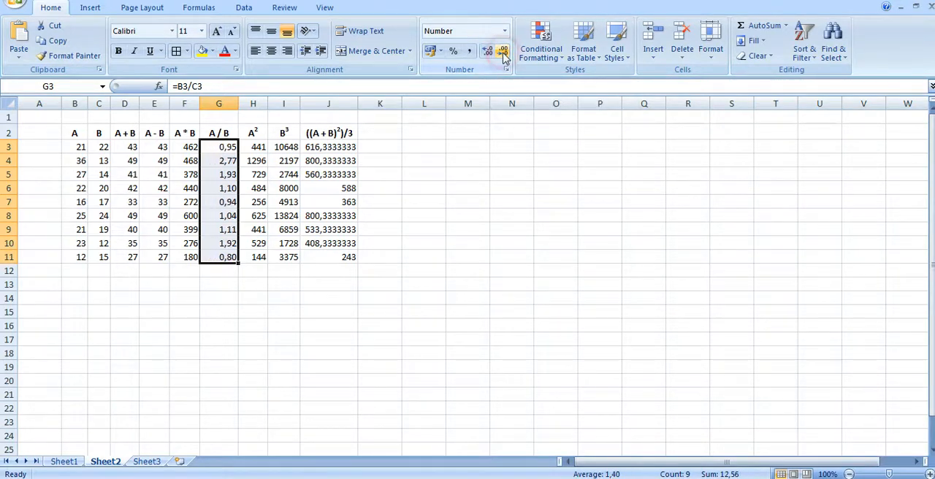
{"action": "left_click", "coordinate": [371, 338]}
Reduce the combined expression results in J3 to J5 to two decimal places.
{"action": "left_click_drag", "start_coordinate": [345, 149], "coordinate": [346, 174]}
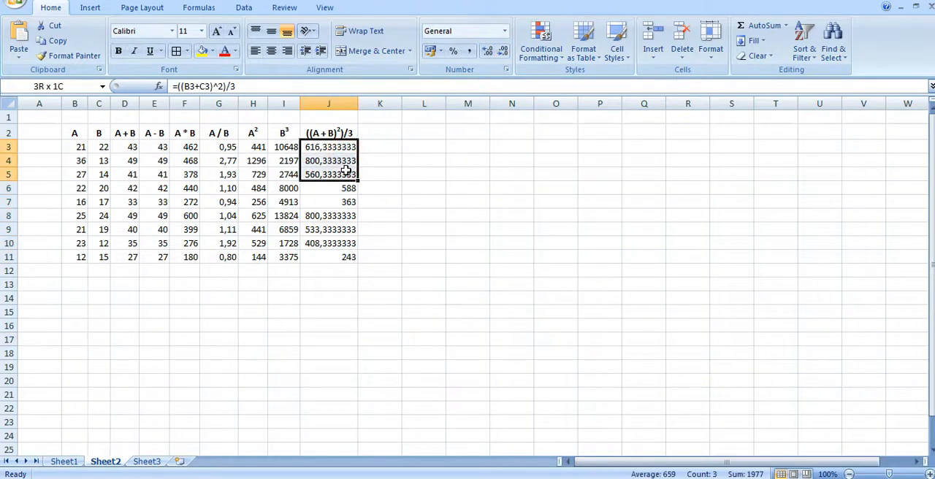
{"action": "left_click", "coordinate": [503, 52]}
{"action": "left_click", "coordinate": [504, 53]}
{"action": "left_click", "coordinate": [503, 53]}
{"action": "left_click", "coordinate": [503, 53]}
{"action": "left_click", "coordinate": [503, 53]}
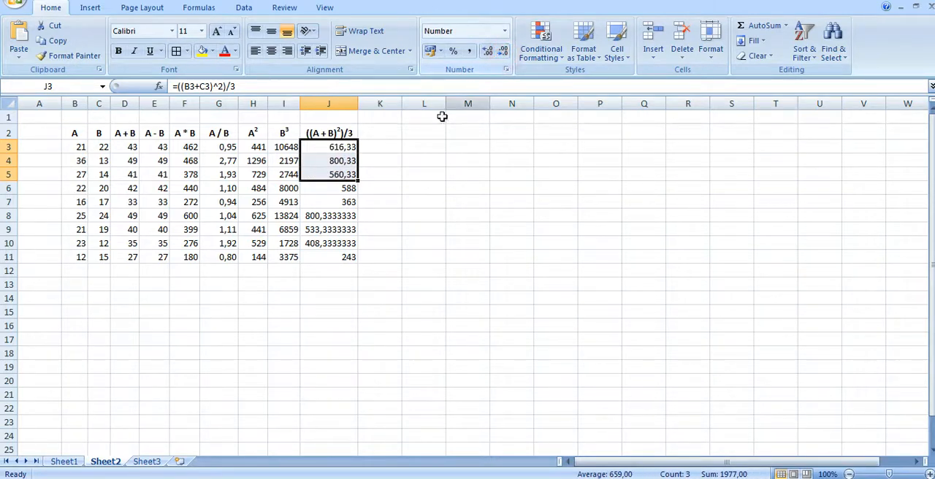
Reduce the combined expression results in J8 to J10 to two decimal places.
{"action": "left_click_drag", "start_coordinate": [344, 217], "coordinate": [345, 244]}
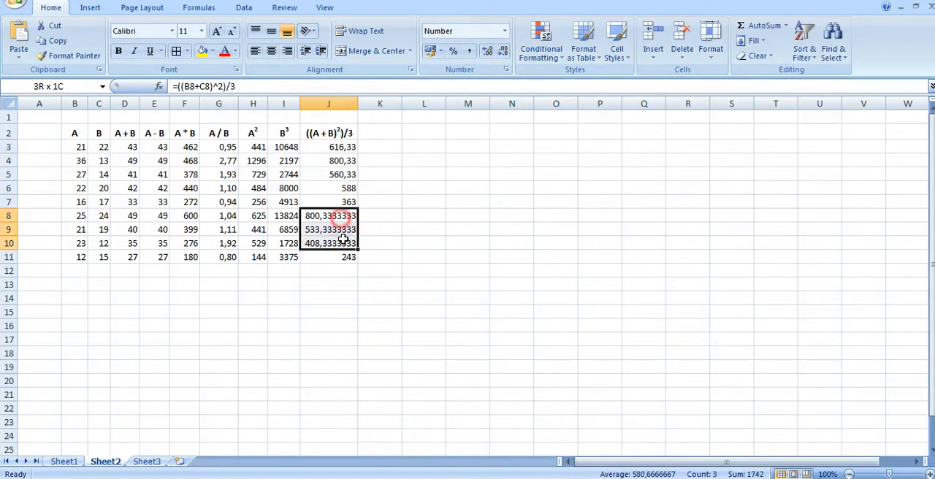
{"action": "left_click", "coordinate": [503, 52]}
{"action": "left_click", "coordinate": [503, 53]}
{"action": "left_click", "coordinate": [503, 53]}
{"action": "left_click", "coordinate": [503, 52]}
{"action": "left_click", "coordinate": [504, 52]}
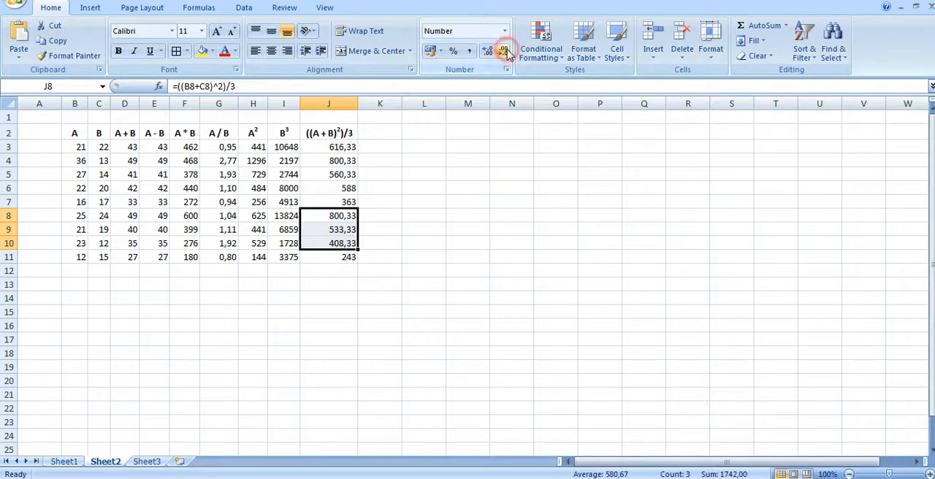
{"action": "left_click", "coordinate": [441, 284]}
{"action": "left_click", "coordinate": [263, 310]}
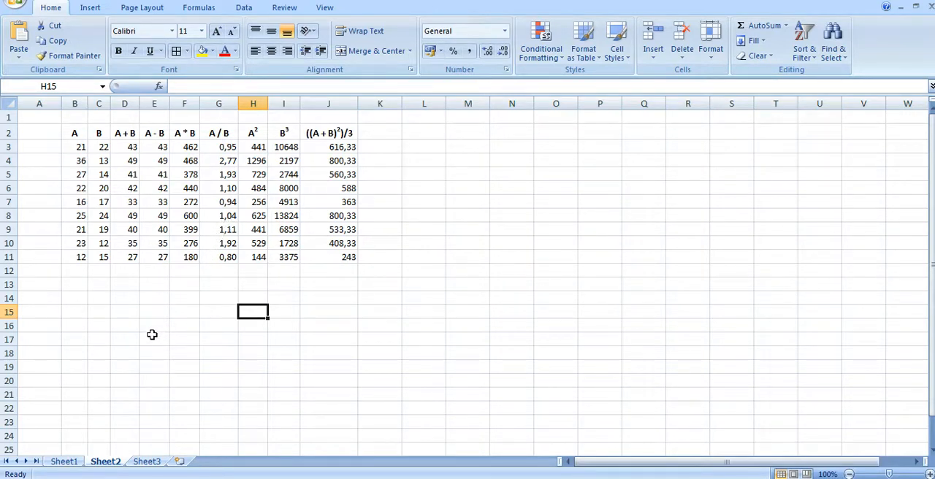
{"action": "left_click", "coordinate": [167, 300]}
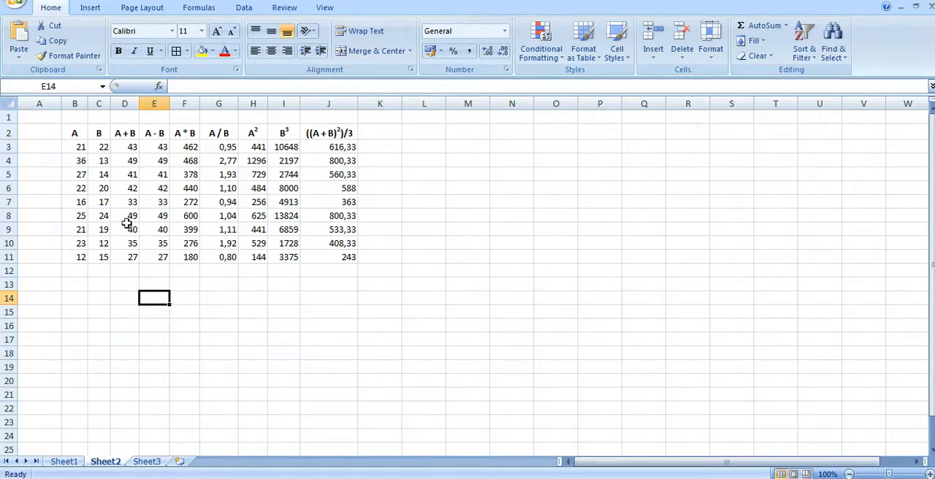
Apply All Borders to the whole table from B2 to J11.
{"action": "left_click", "coordinate": [82, 135]}
{"action": "left_click_drag", "start_coordinate": [81, 135], "coordinate": [325, 258]}
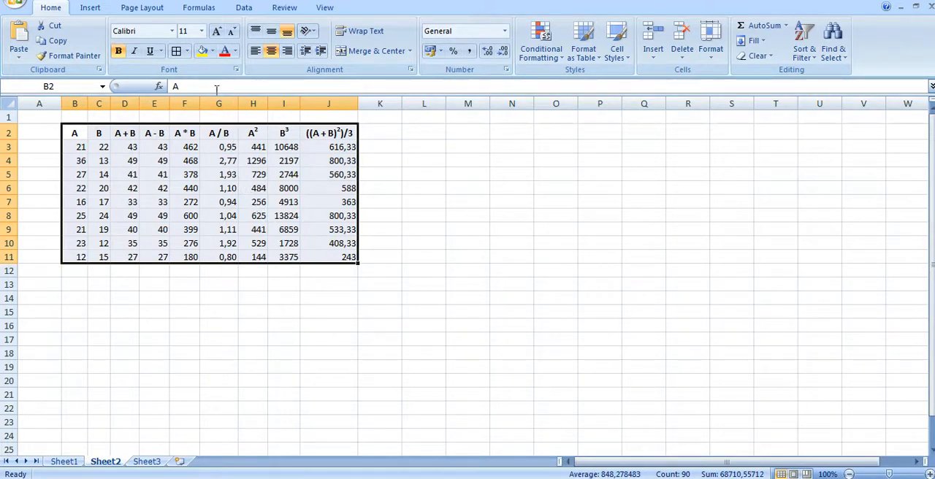
{"action": "left_click", "coordinate": [188, 51]}
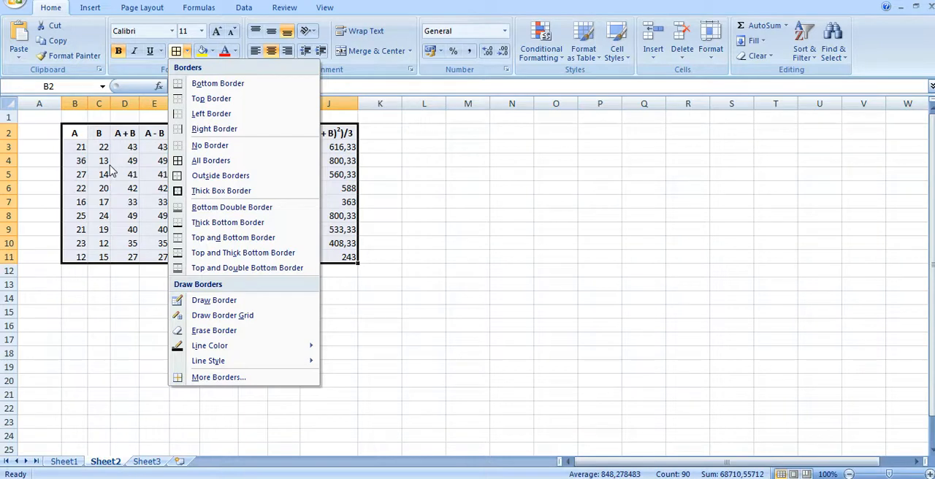
{"action": "left_click", "coordinate": [211, 160]}
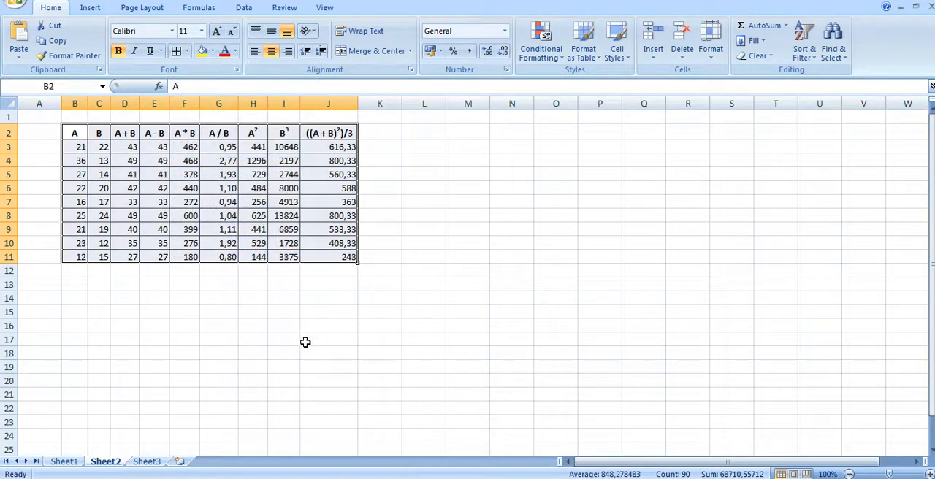
{"action": "left_click", "coordinate": [291, 342]}
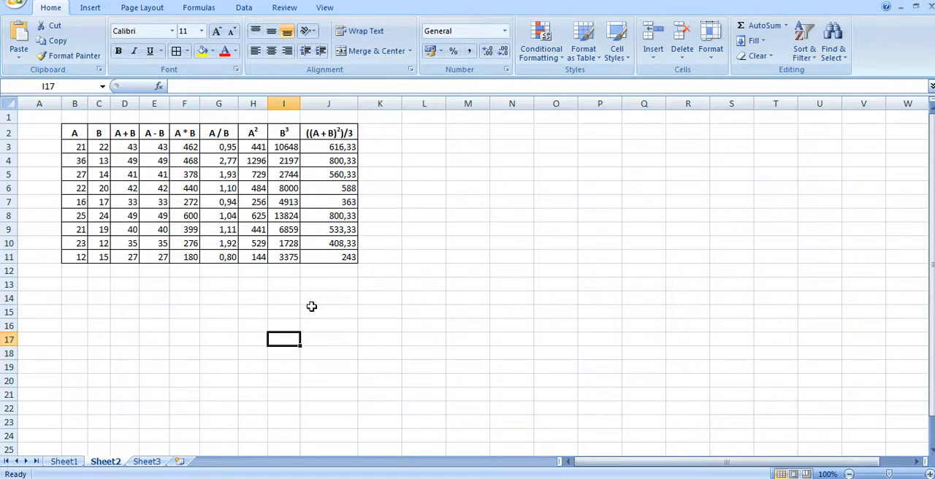
{"action": "left_click", "coordinate": [101, 284]}
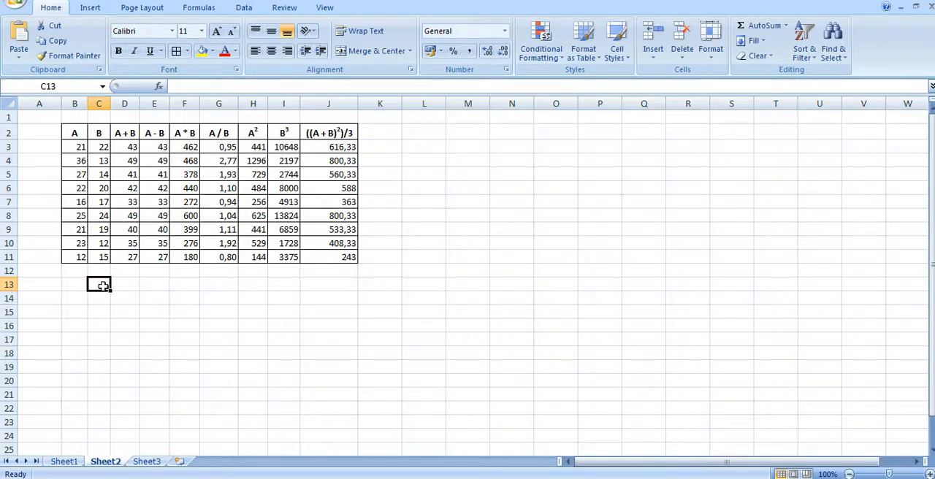
{"action": "left_click", "coordinate": [77, 283]}
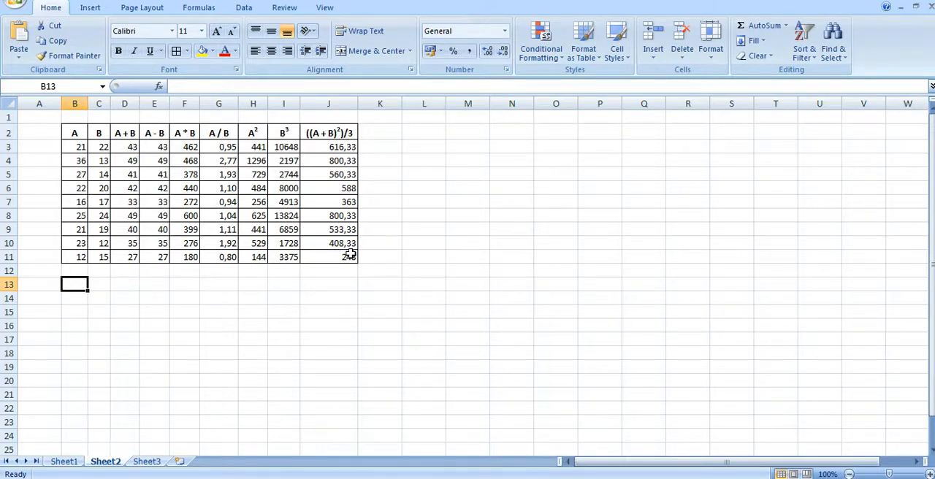
{"action": "left_click", "coordinate": [104, 287]}
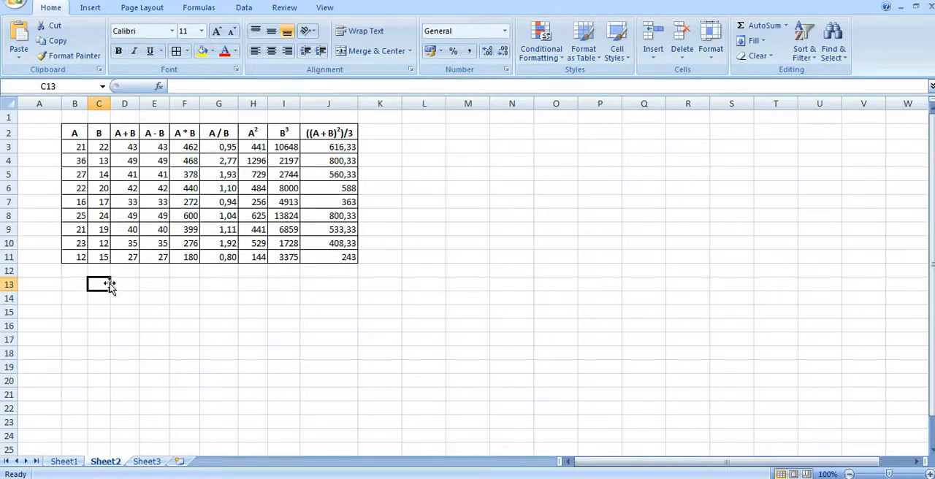
Hide the worksheet gridlines so that only the table's own borders show on Sheet2.
{"action": "left_click", "coordinate": [325, 8]}
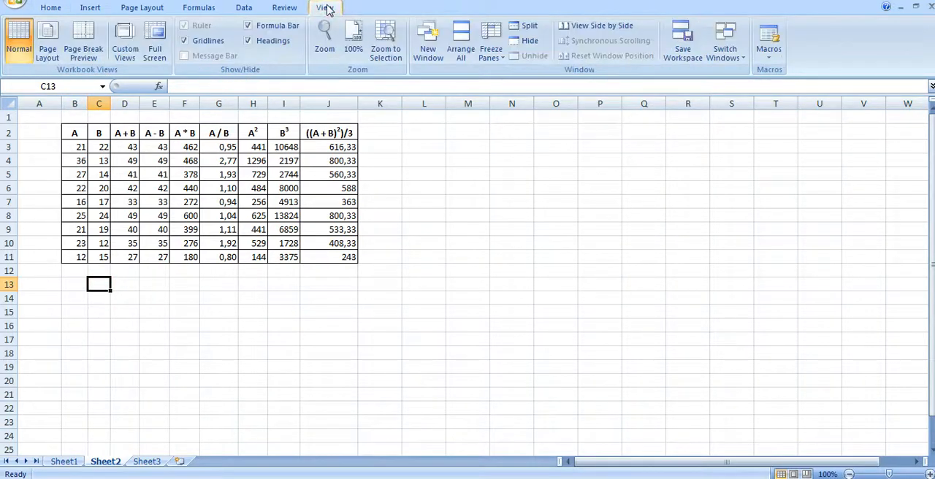
{"action": "left_click", "coordinate": [196, 45]}
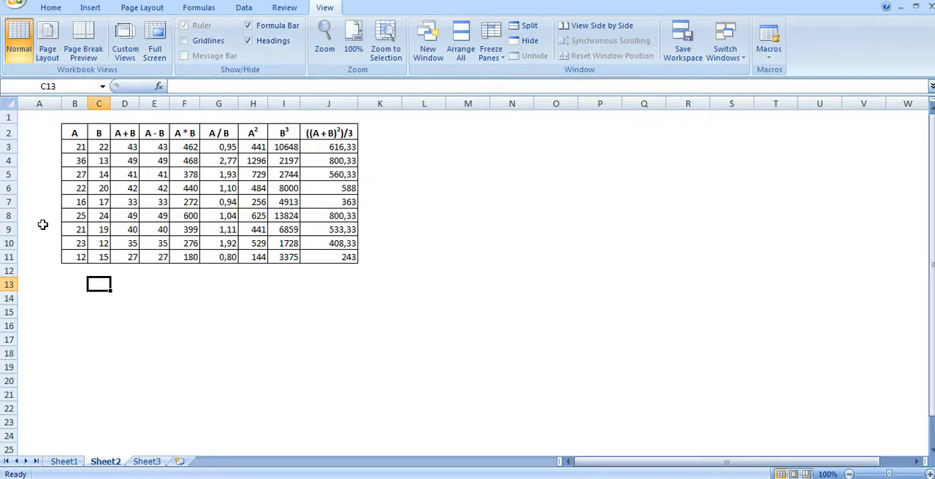
{"action": "left_click", "coordinate": [155, 296]}
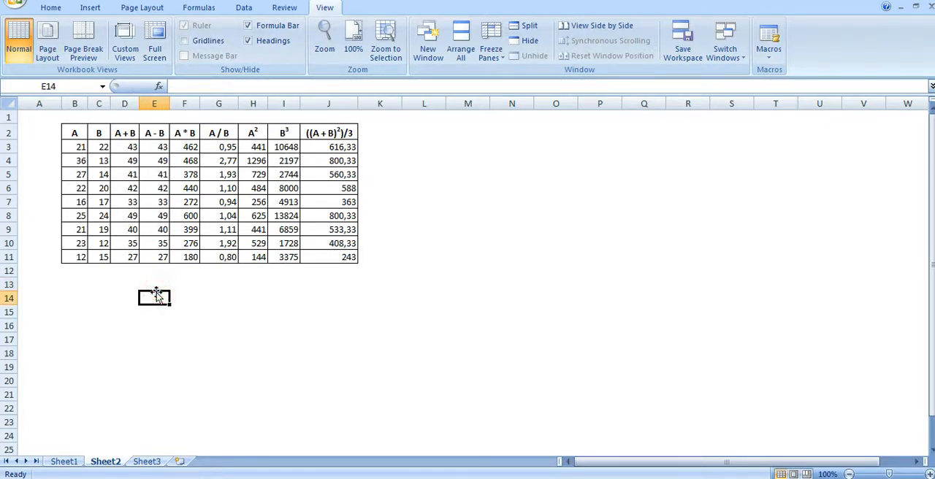